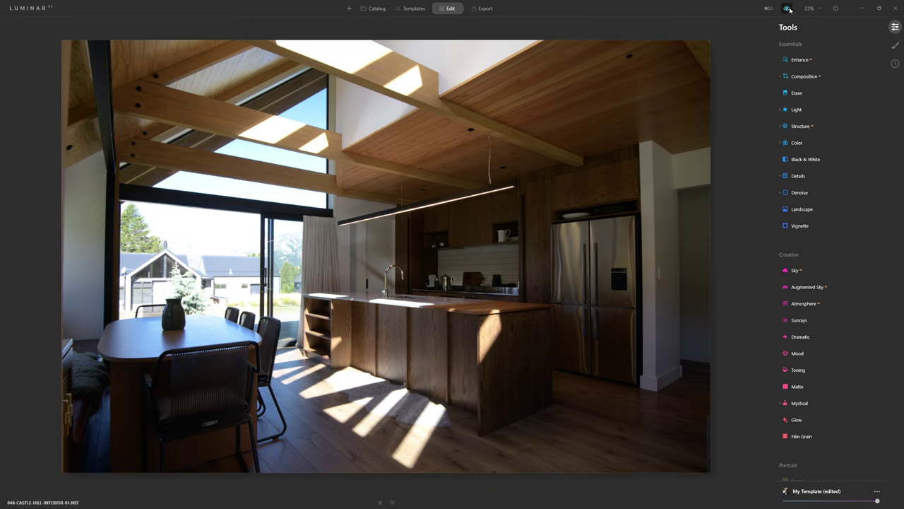
- Compare the edited kitchen interior photo with its unedited original
left_click(790, 9)
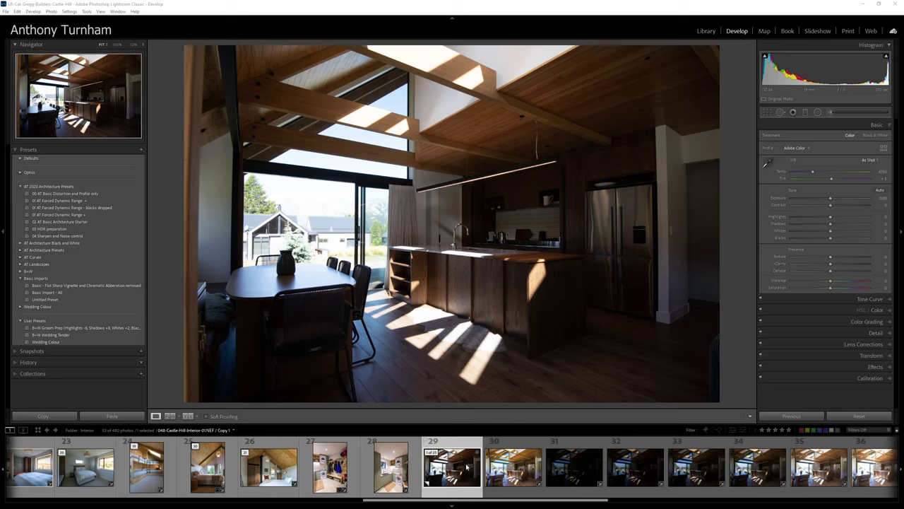
- Switch to Lightroom Classic and compare the unedited and edited versions of the kitchen interior side by side in Survey view
left_click(498, 470)
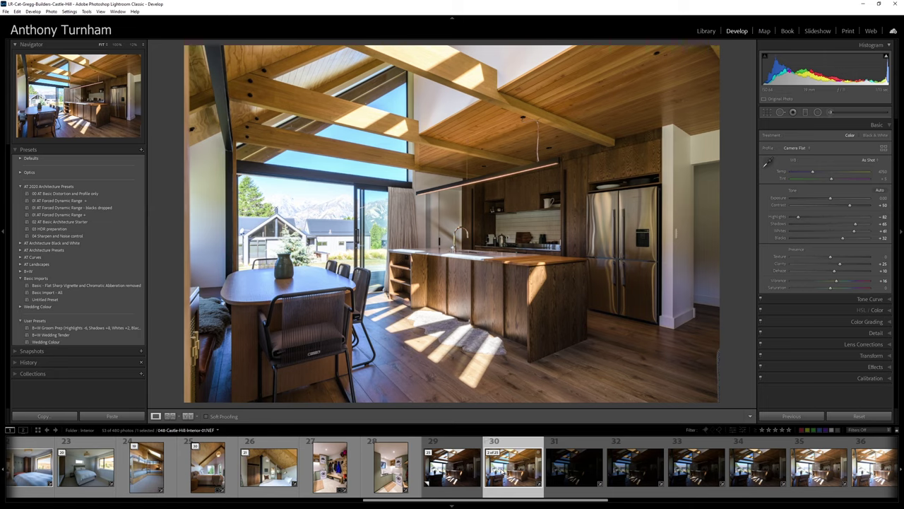
key("g")
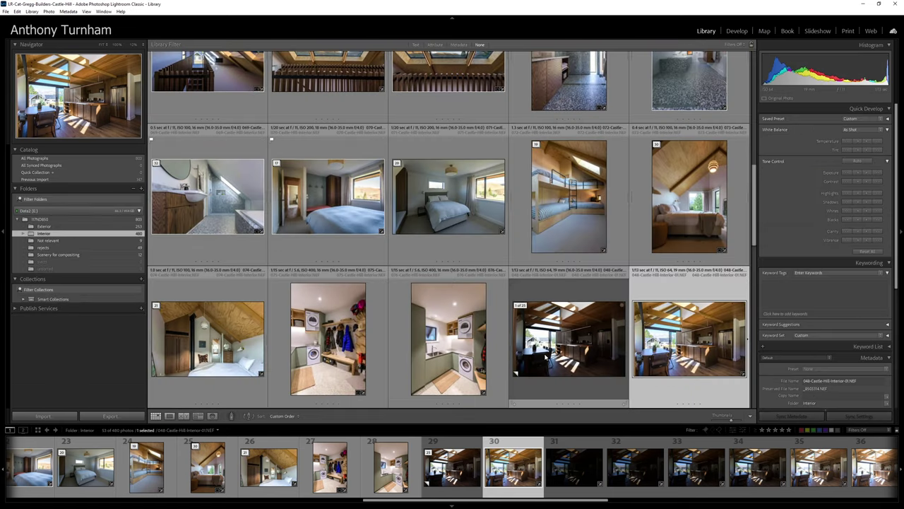
scroll(545, 357, "down", 5)
scroll(545, 356, "up", 3)
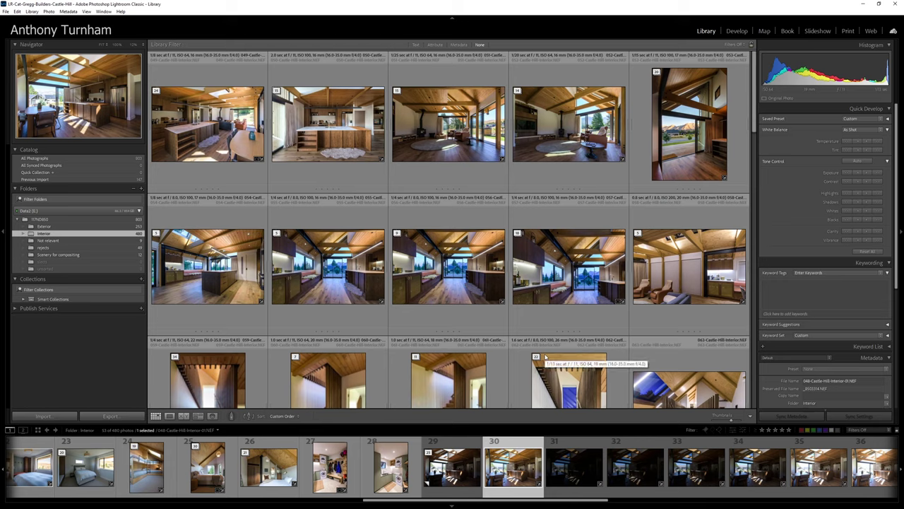
scroll(545, 357, "down", 5)
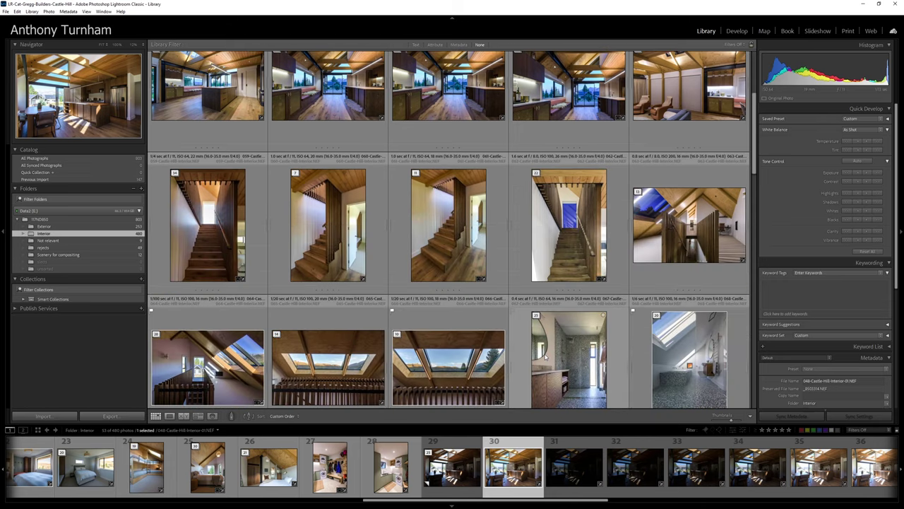
scroll(545, 356, "down", 5)
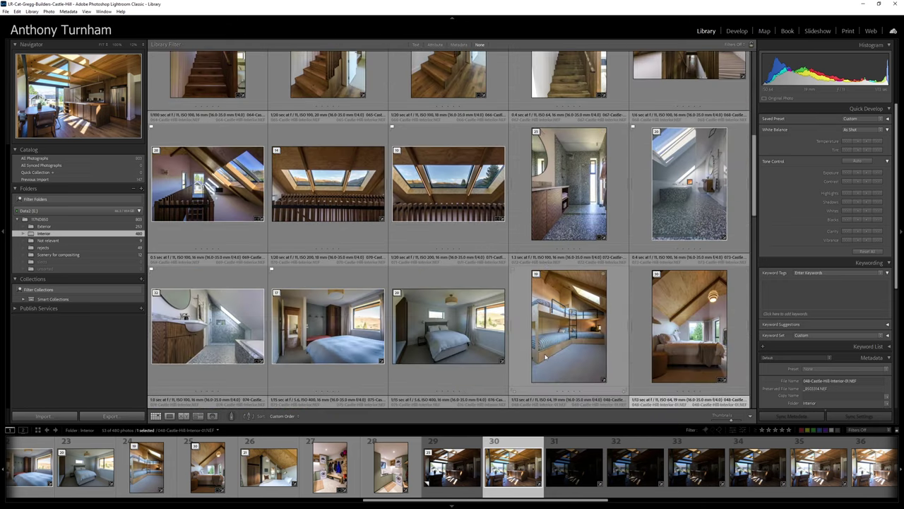
left_click(579, 256, "ctrl")
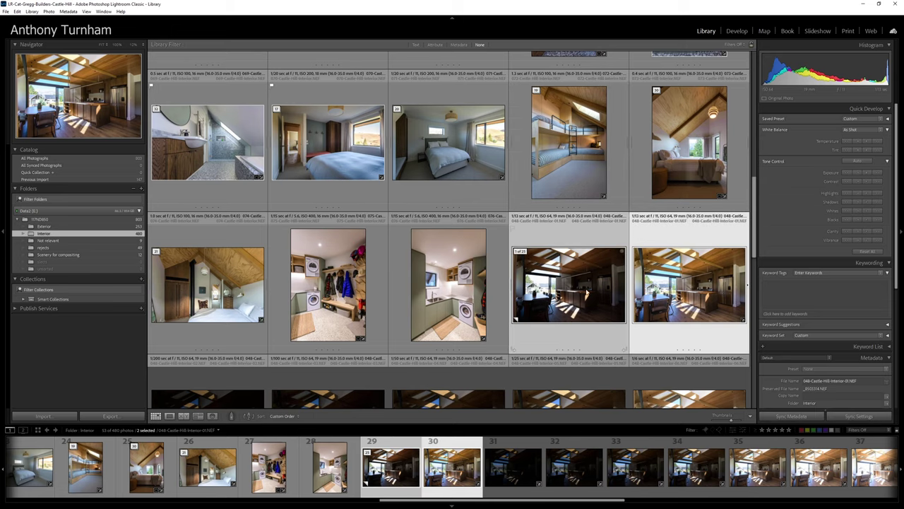
key("n")
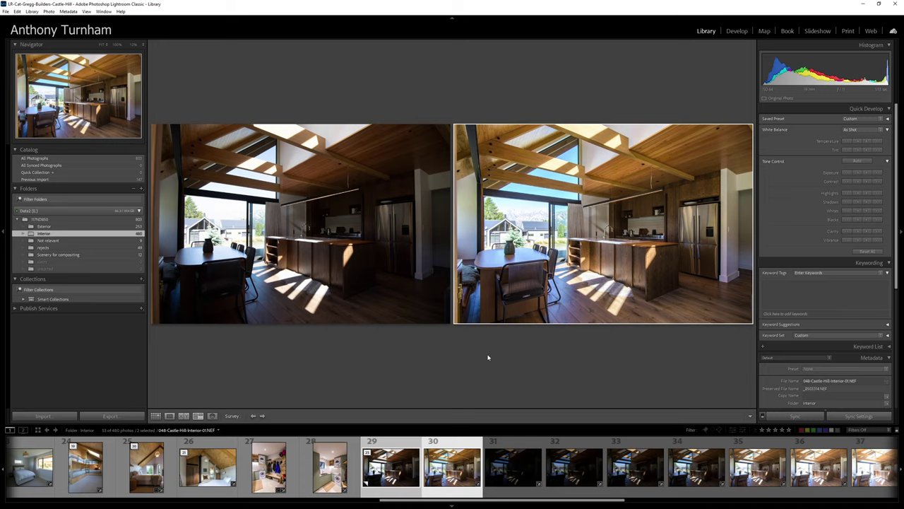
- View the darkest and brightest bracketed exposures of the same kitchen interior
left_click(521, 469)
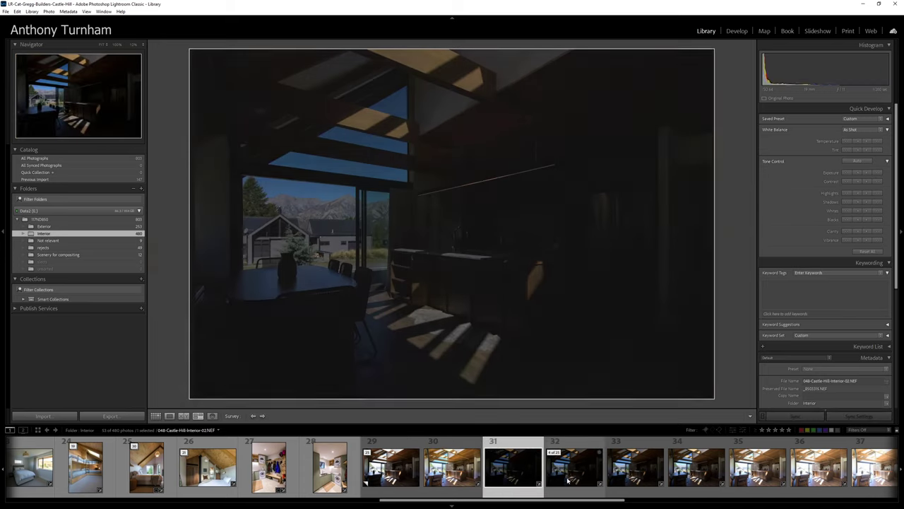
scroll(607, 478, "down", 3)
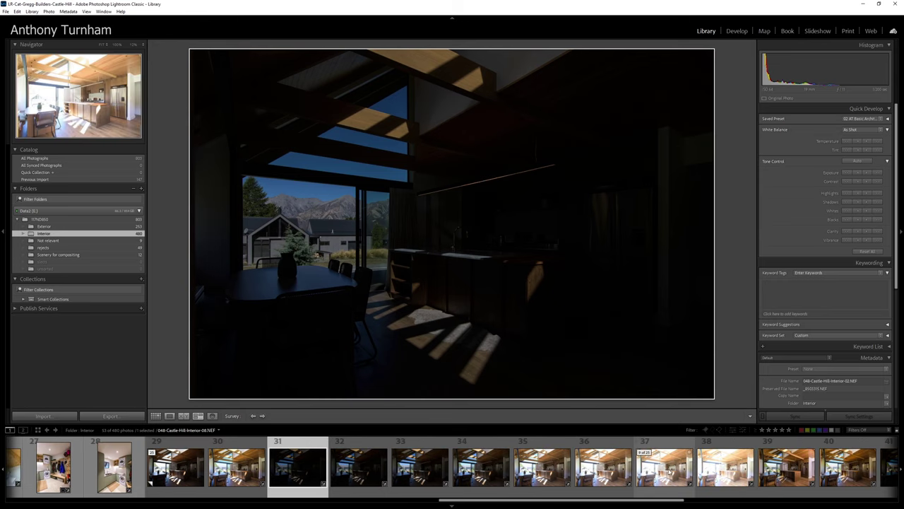
left_click(735, 476)
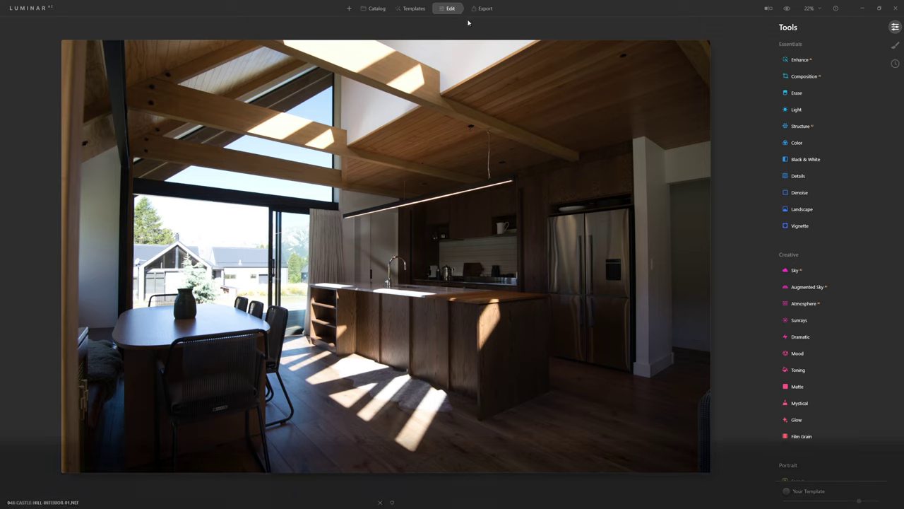
- Switch to Luminar AI, try the photo's Light exposure at 4.14 and -3.53, and reset it
left_click(809, 111)
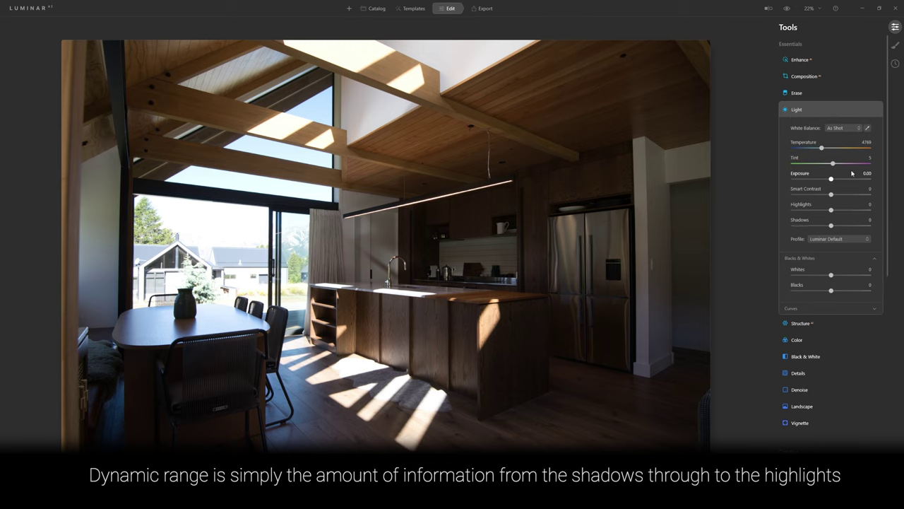
left_click_drag(832, 180, 865, 192)
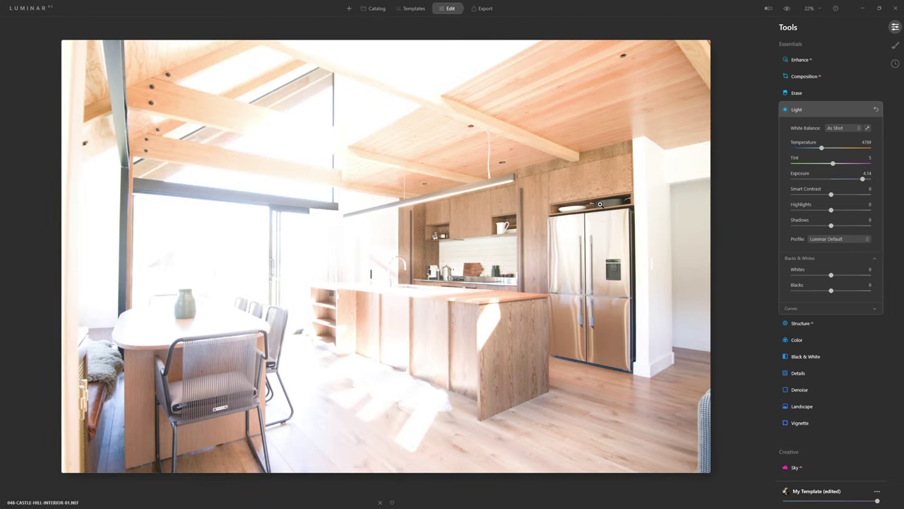
left_click_drag(863, 178, 804, 179)
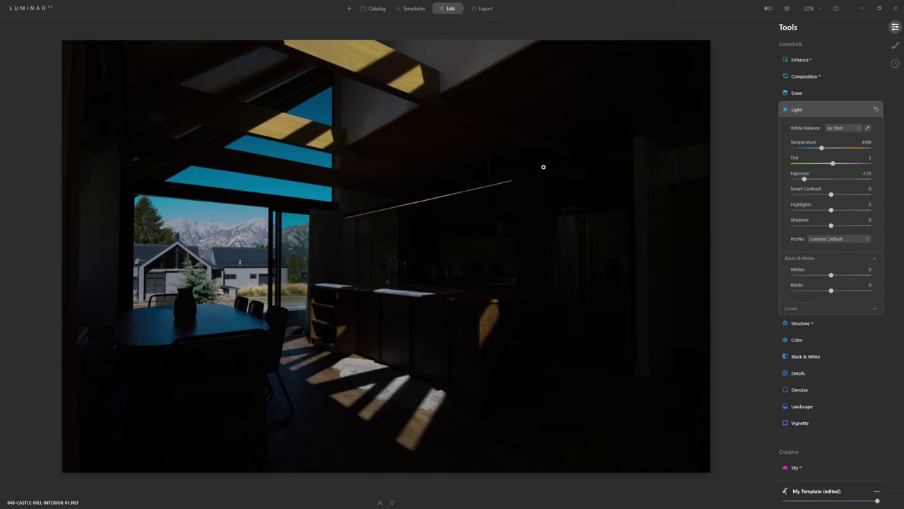
double_click(804, 179)
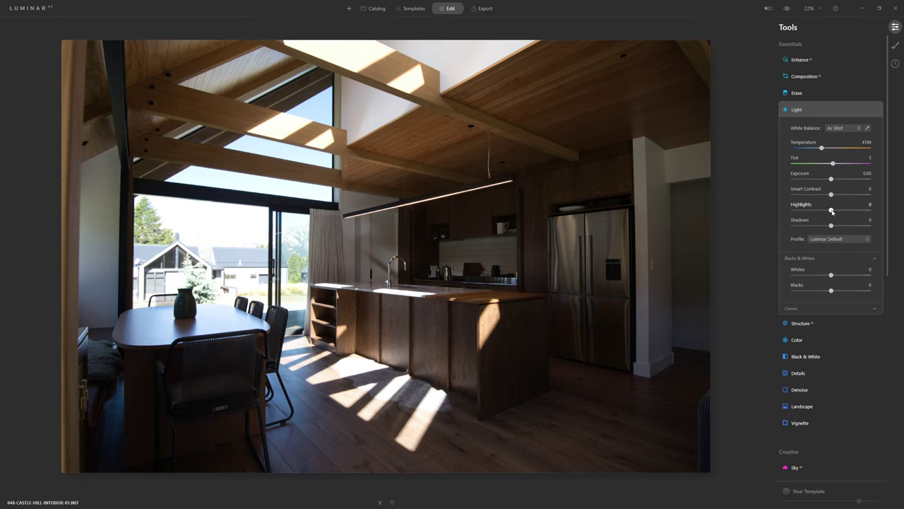
- Lower the photo's Highlights to -100 and compare the result with the original
left_click_drag(831, 211, 780, 220)
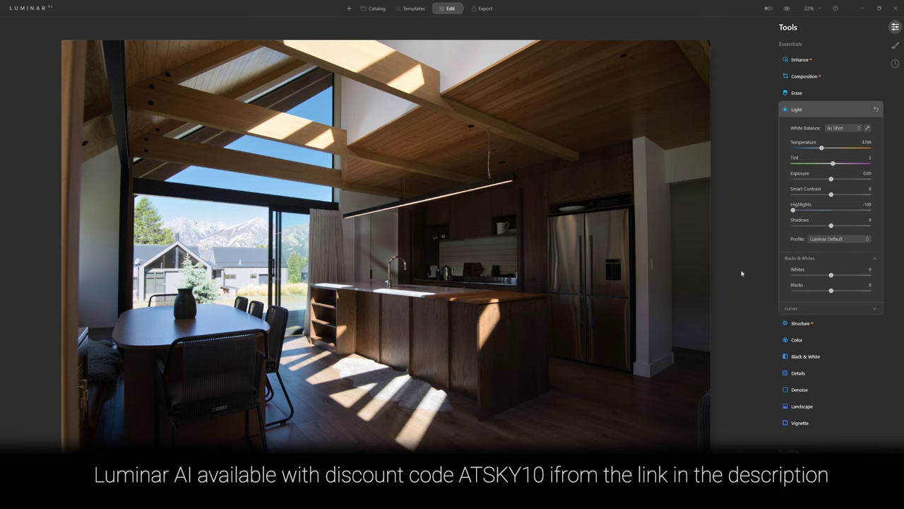
left_click(788, 9)
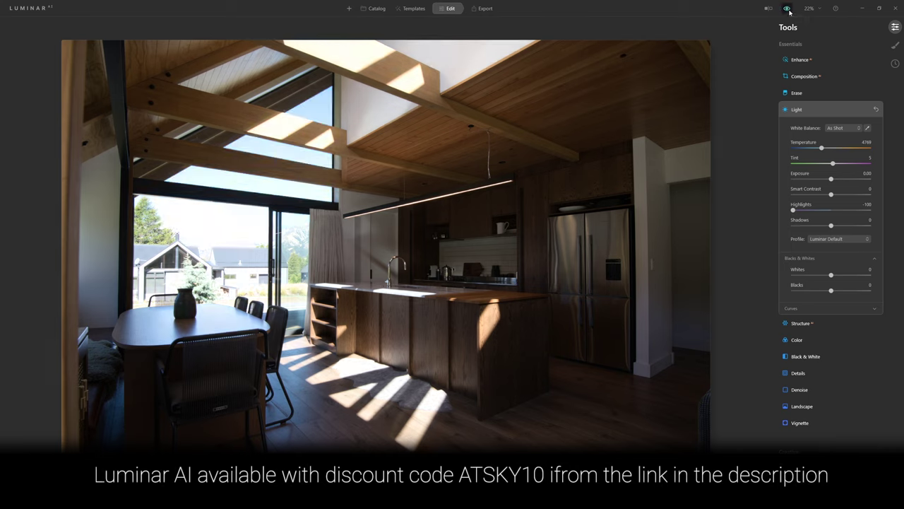
left_click(788, 9)
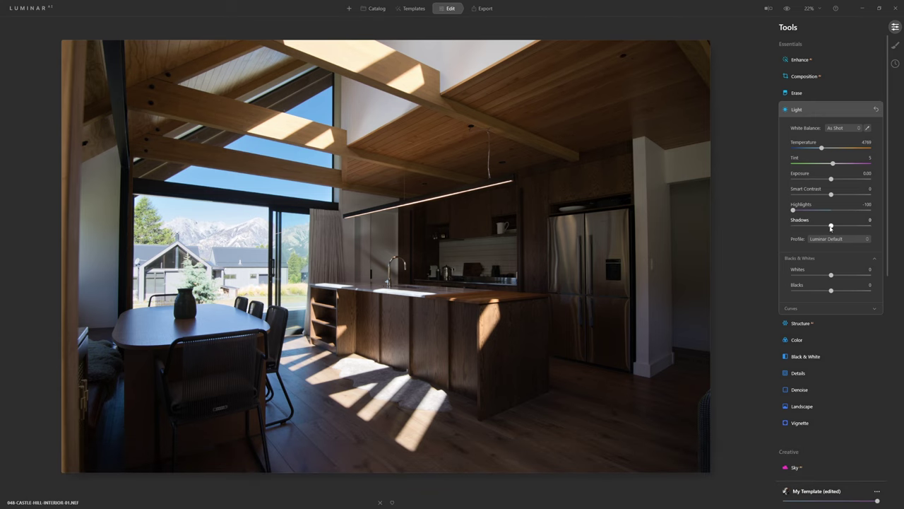
- Raise the photo's Shadows to 64 and compare the result with the original
left_click_drag(831, 225, 879, 235)
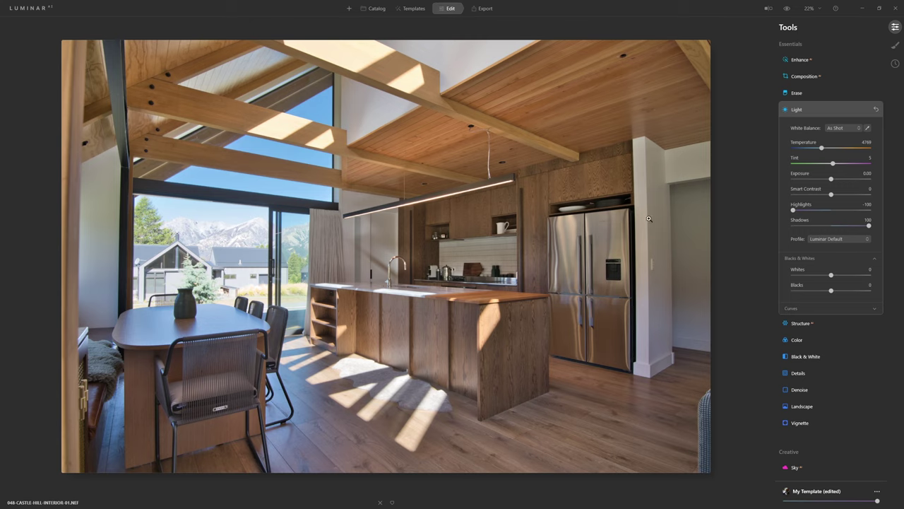
left_click_drag(869, 228, 855, 234)
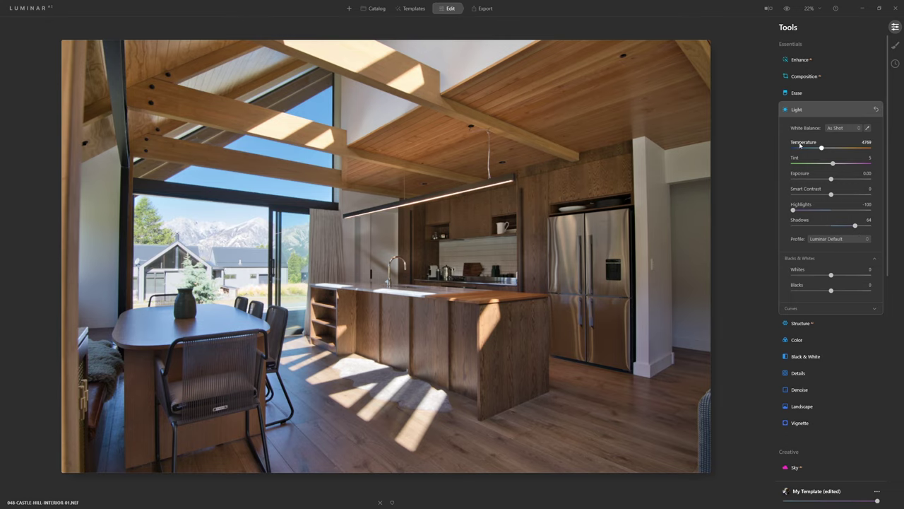
left_click(787, 11)
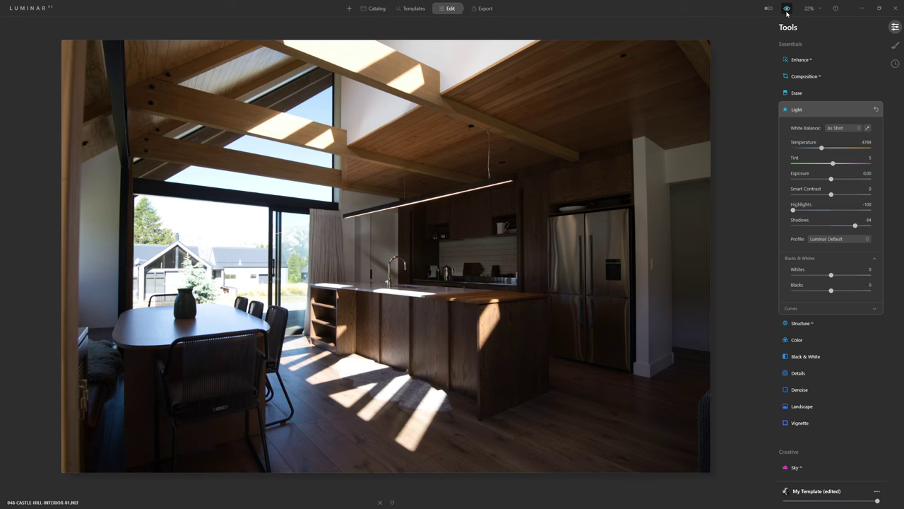
left_click(787, 12)
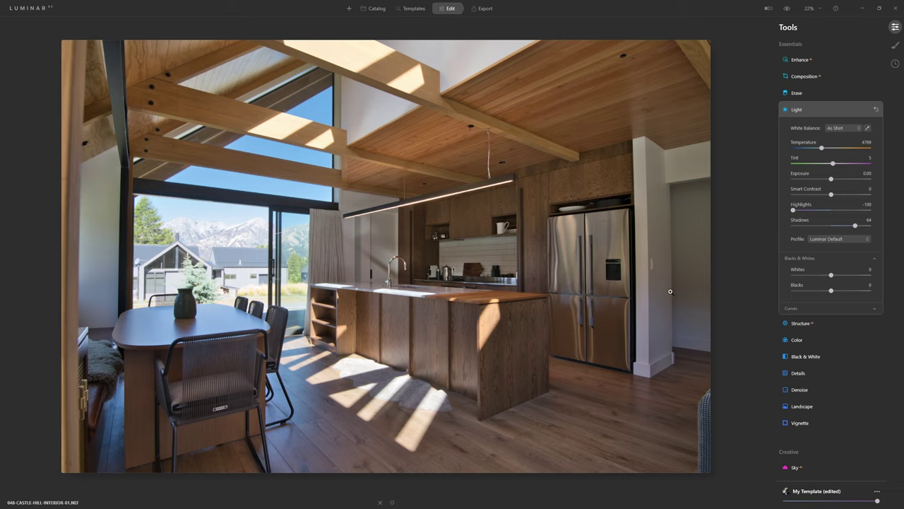
- Enable automatic lens correction, chromatic aberration correction and Defringe in Optics, and set Devignette to 200
scroll(773, 346, "down", 3)
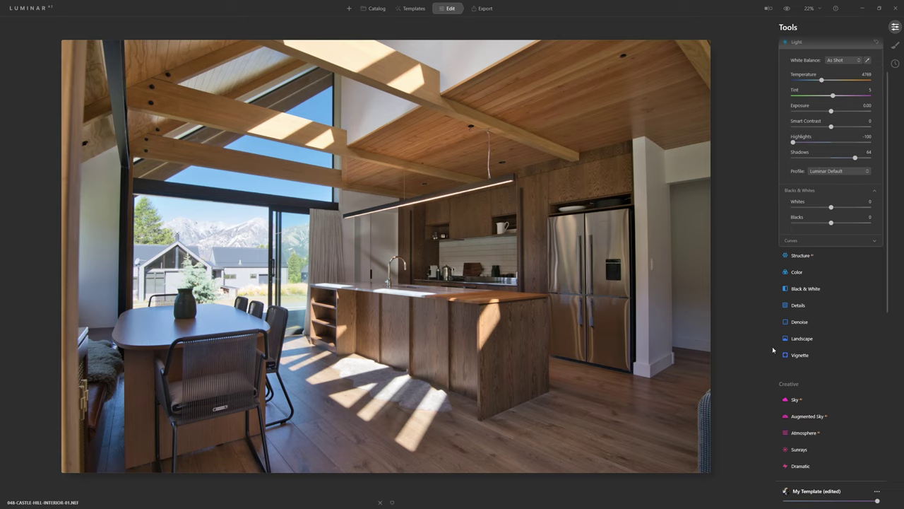
scroll(775, 349, "down", 4)
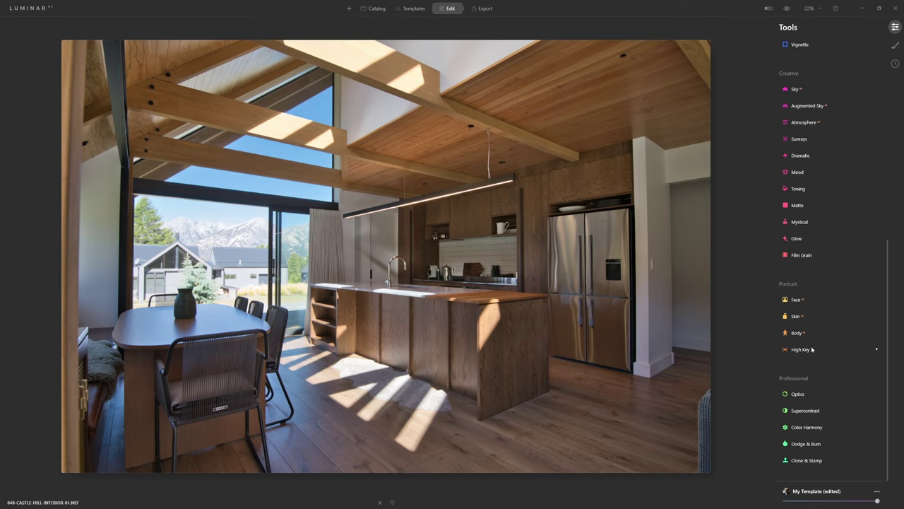
left_click(800, 396)
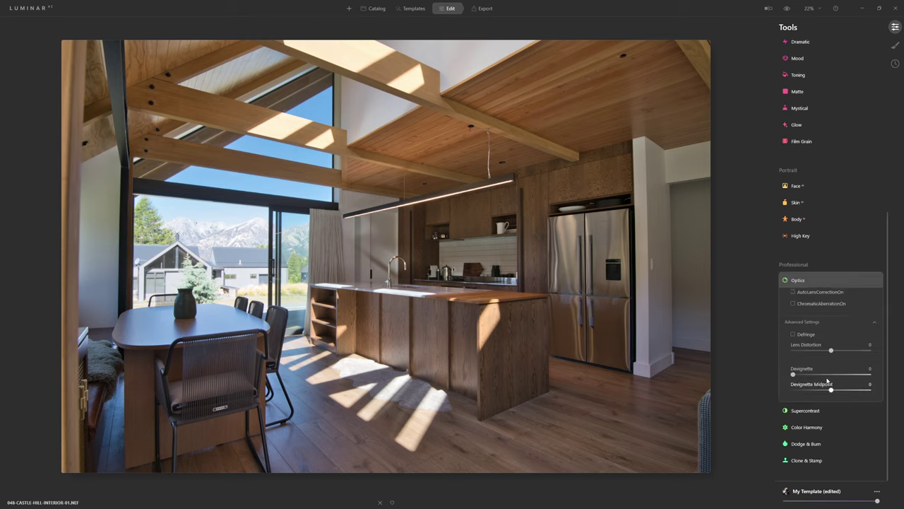
left_click(813, 293)
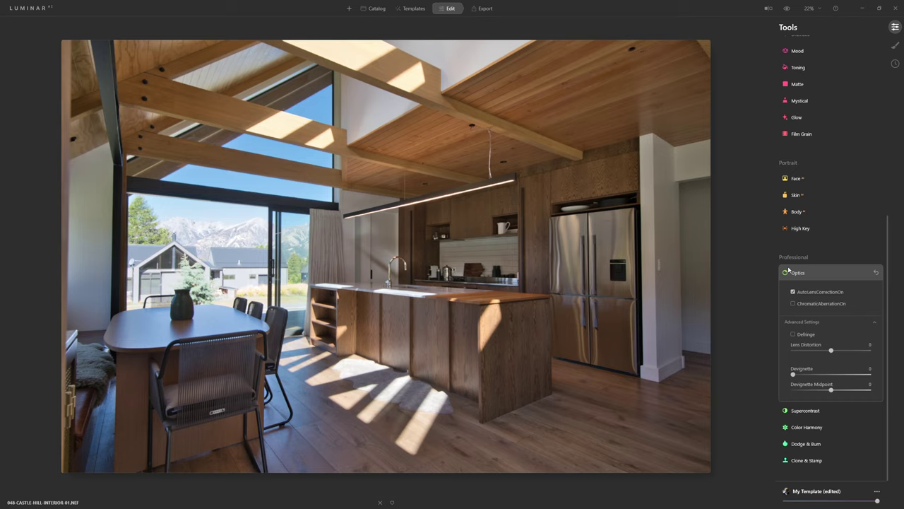
left_click(807, 305)
left_click(804, 334)
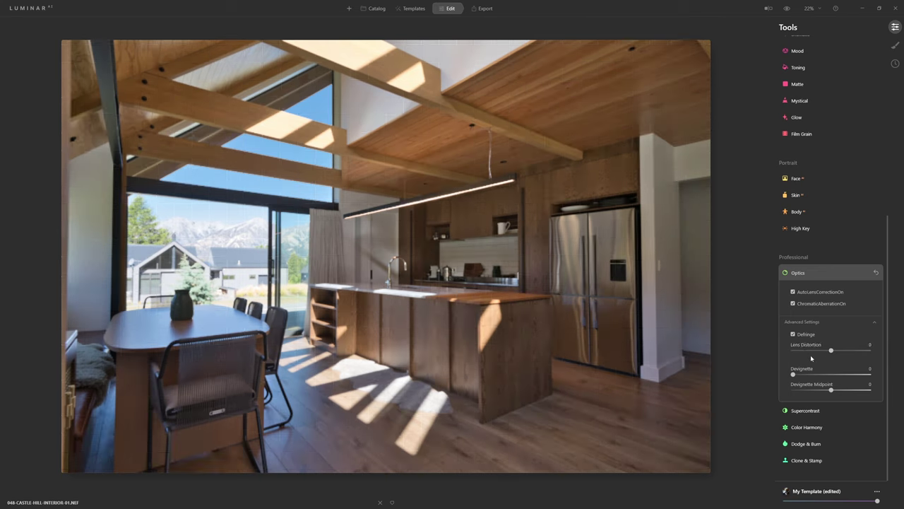
left_click_drag(792, 375, 869, 376)
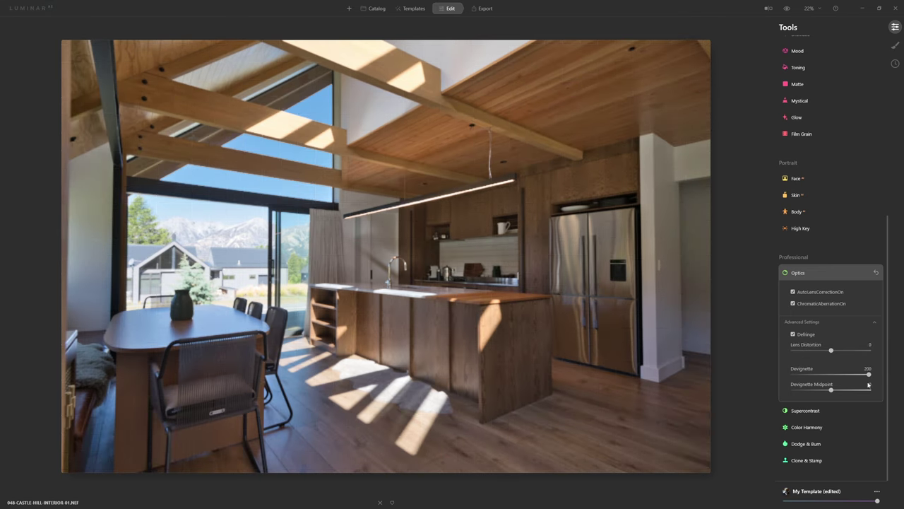
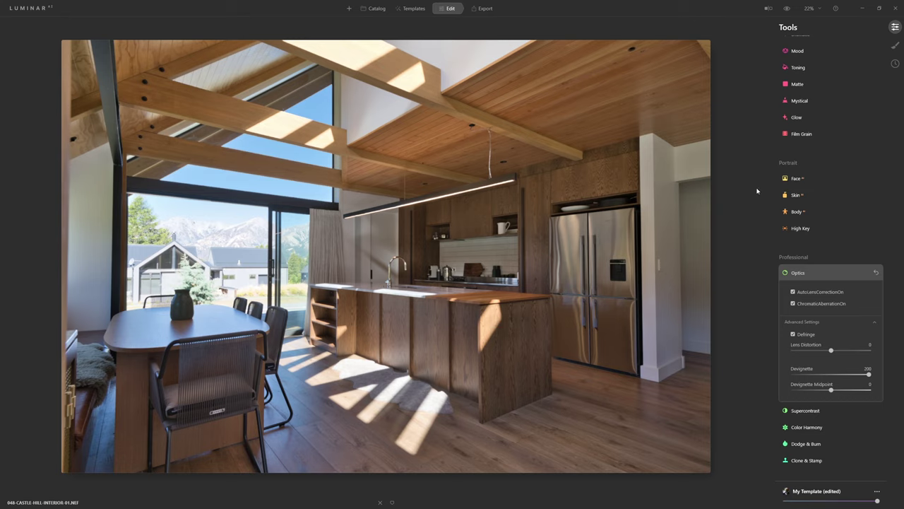
- Correct the photo's perspective in Composition with a Vertical 3D transform of -2
scroll(811, 201, "up", 8)
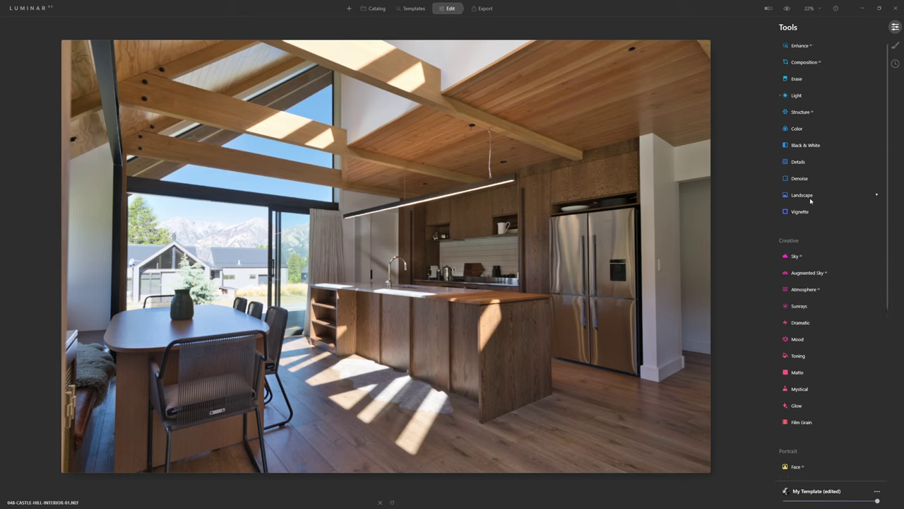
left_click(804, 76)
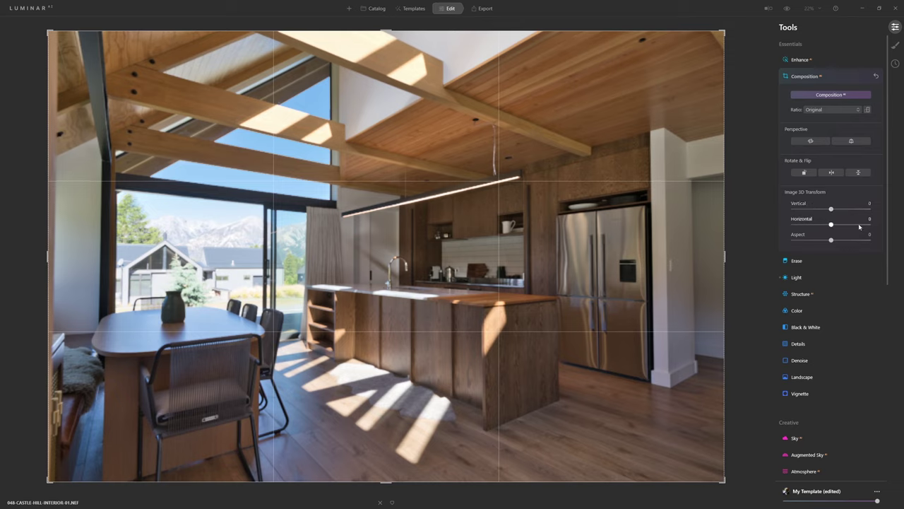
left_click_drag(831, 210, 815, 213)
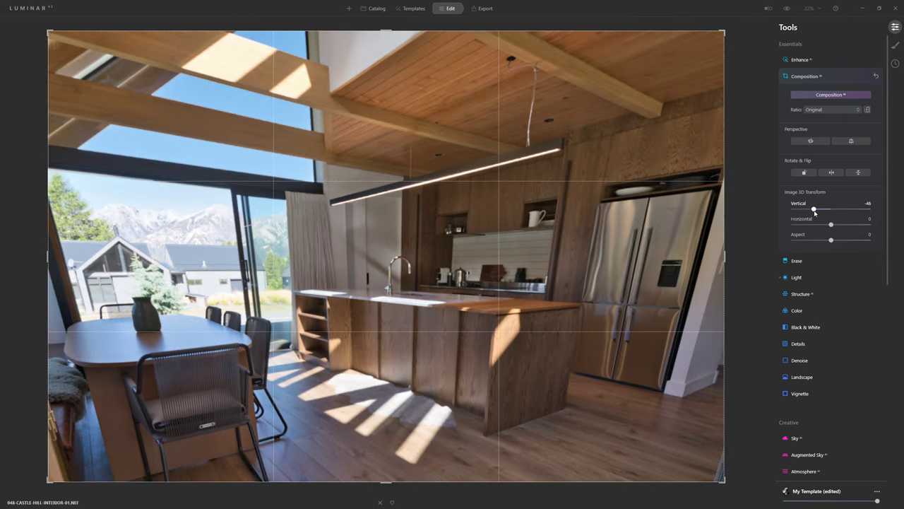
left_click_drag(814, 212, 842, 212)
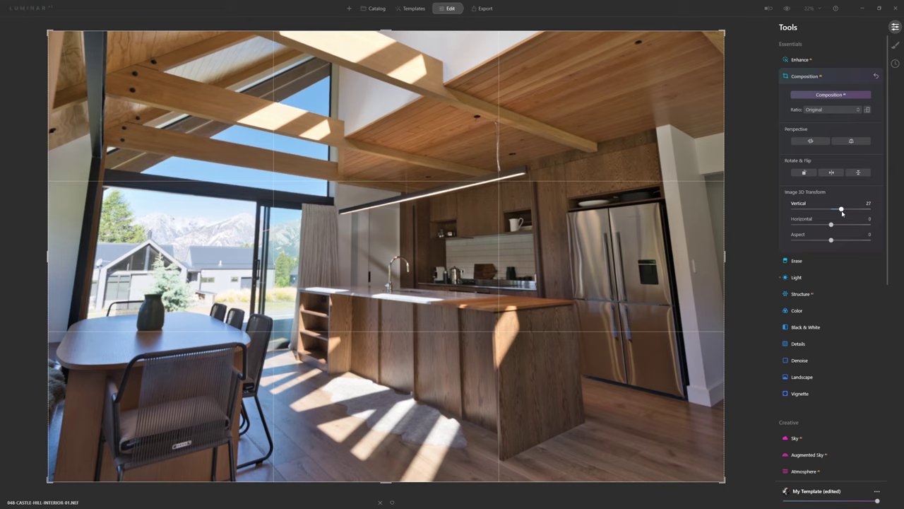
left_click_drag(842, 212, 831, 213)
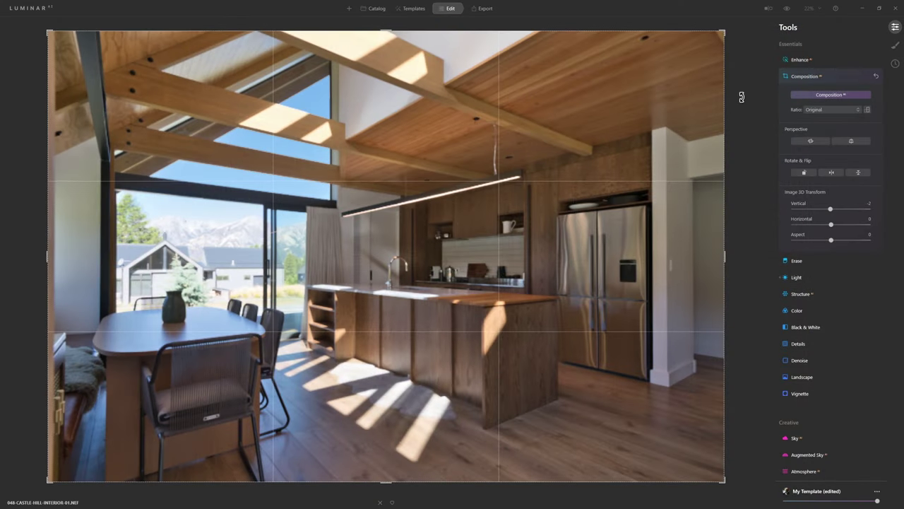
- Crop the kitchen photo to a slightly tighter 2:3 frame that trims its outer edges, and close the Composition tool
left_click_drag(46, 130, 50, 167)
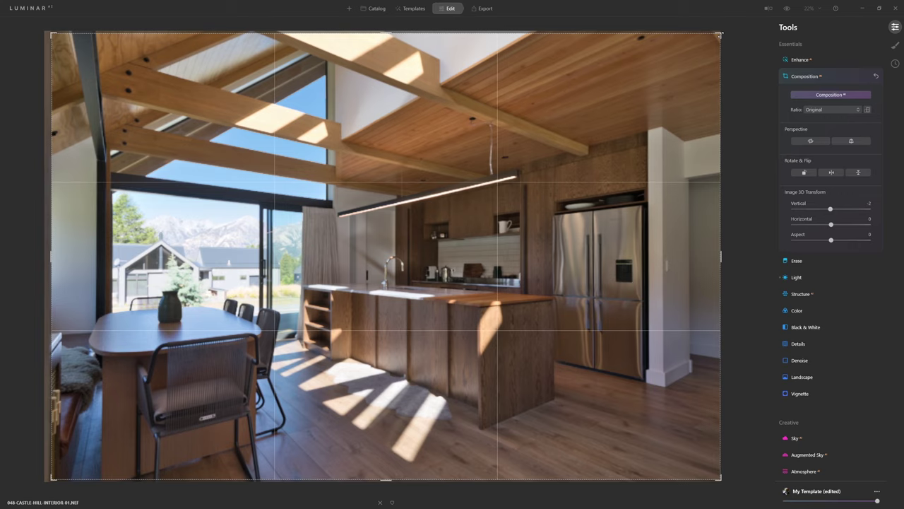
left_click_drag(721, 34, 716, 36)
left_click_drag(457, 225, 457, 232)
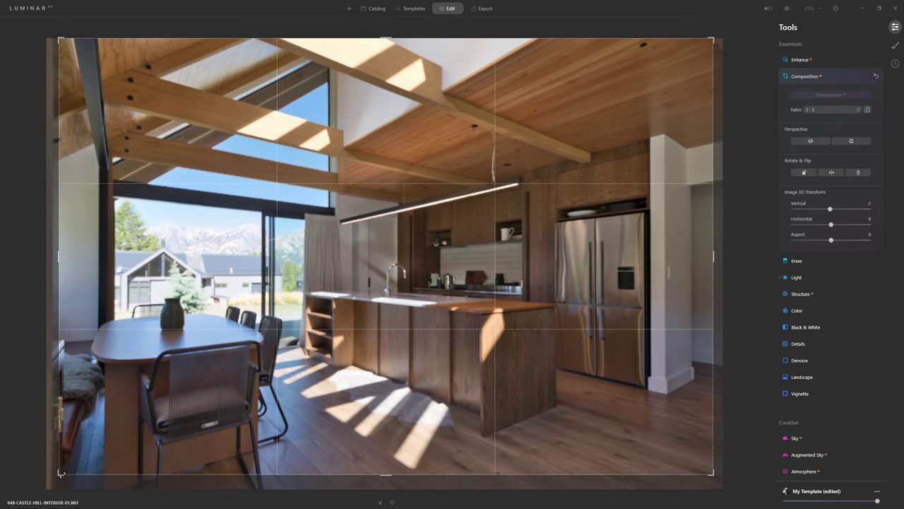
left_click_drag(60, 473, 61, 473)
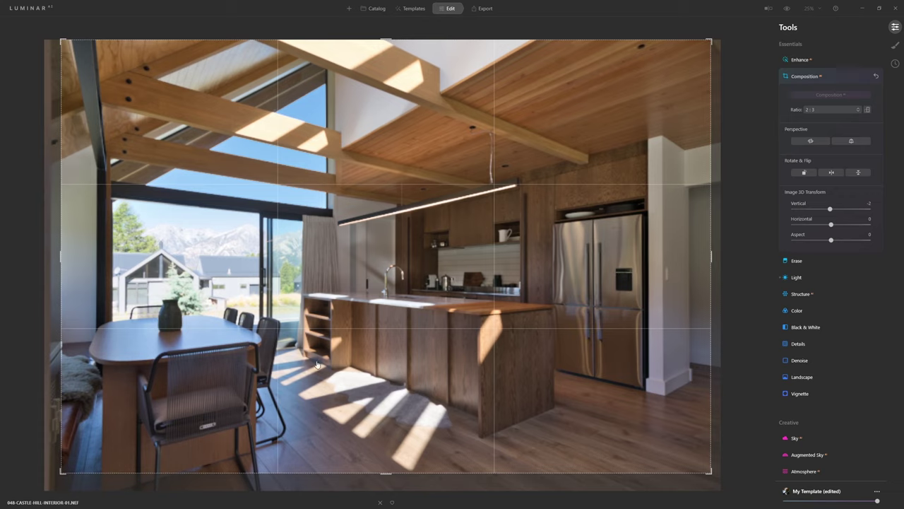
left_click(835, 75)
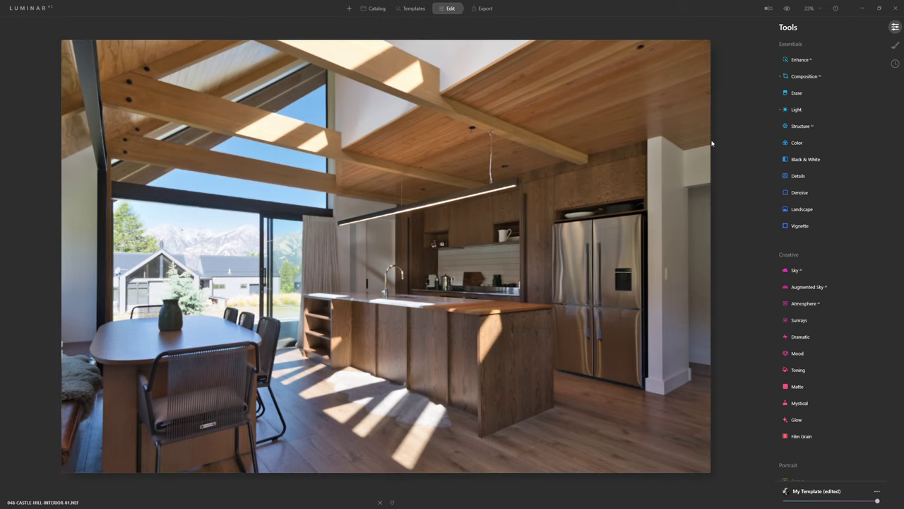
- Compare the edited photo with the original several times to examine the recovered dynamic range and corrected geometry
left_click(785, 8)
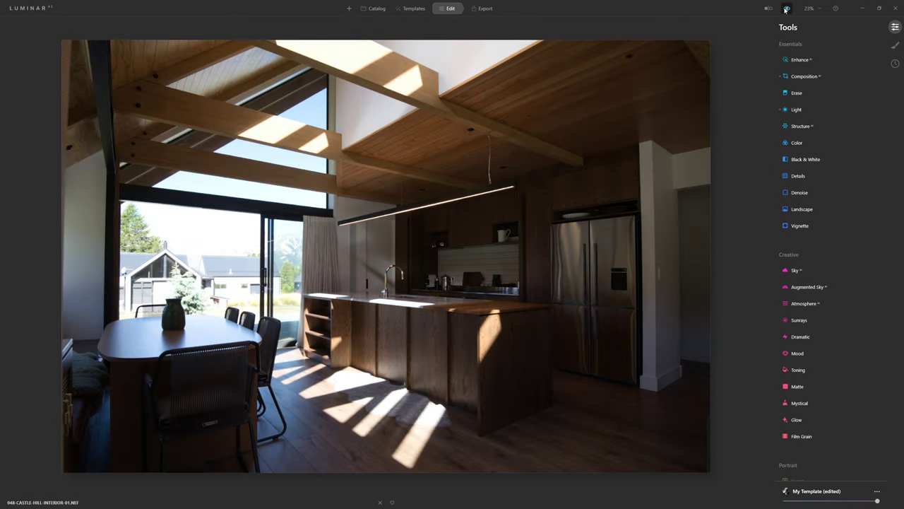
left_click(786, 9)
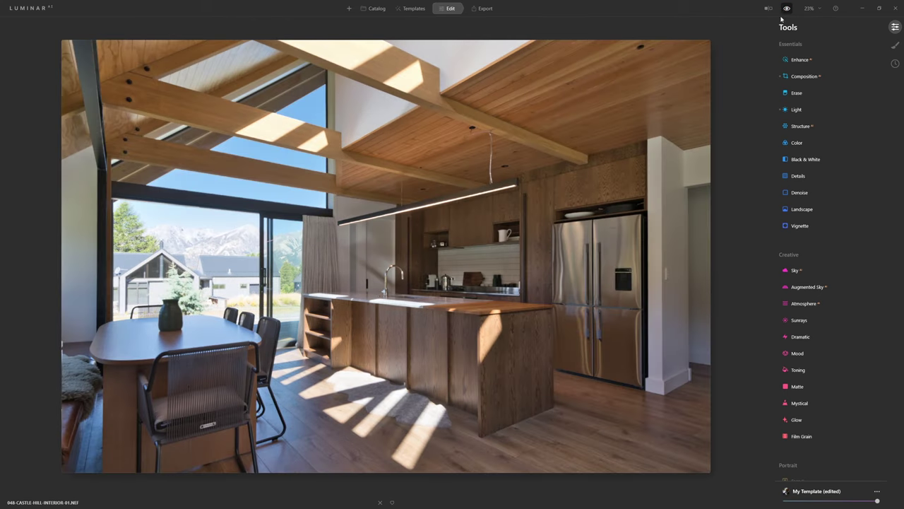
left_click(786, 8)
left_click(785, 9)
left_click(786, 8)
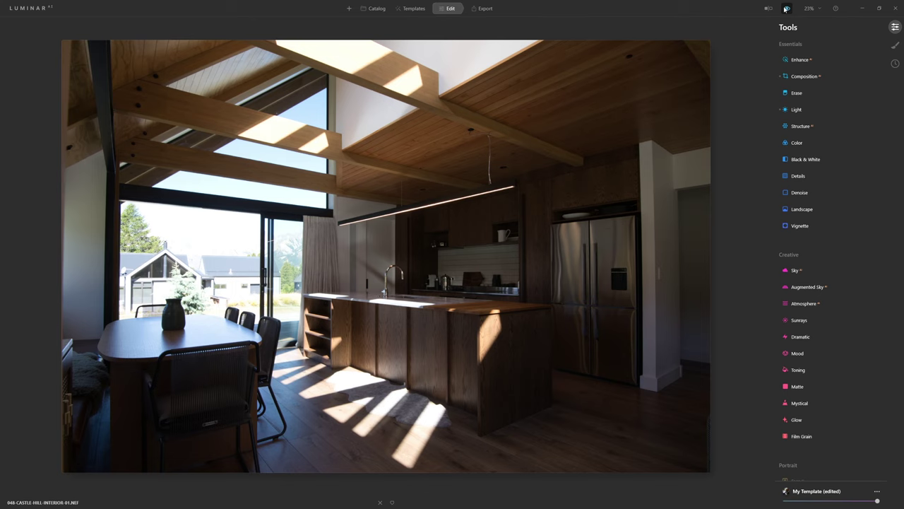
left_click(785, 9)
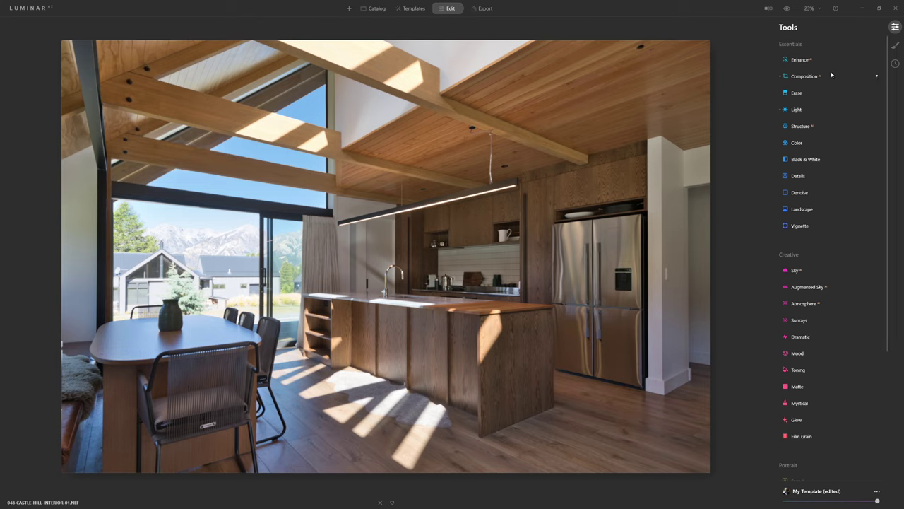
- Correct the white balance in Light by sampling neutral areas of the white walls, and set the Temperature to 5039
left_click(805, 110)
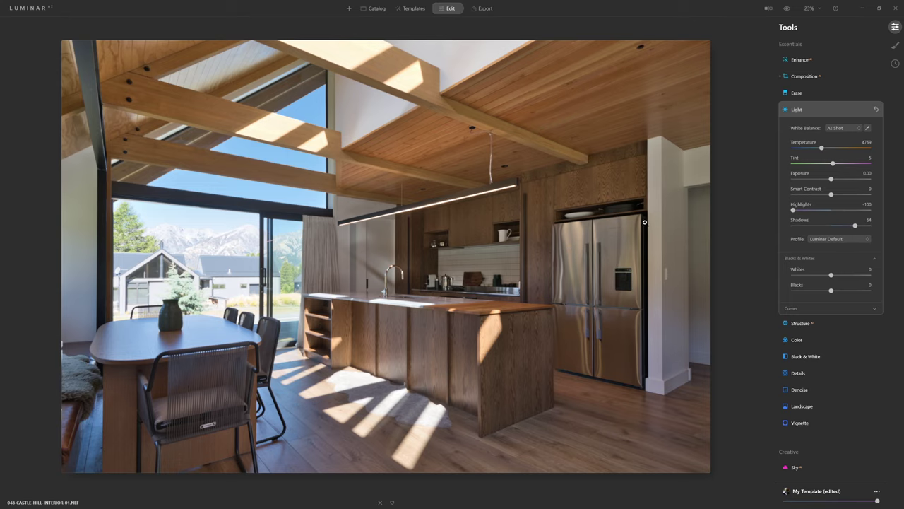
left_click(868, 128)
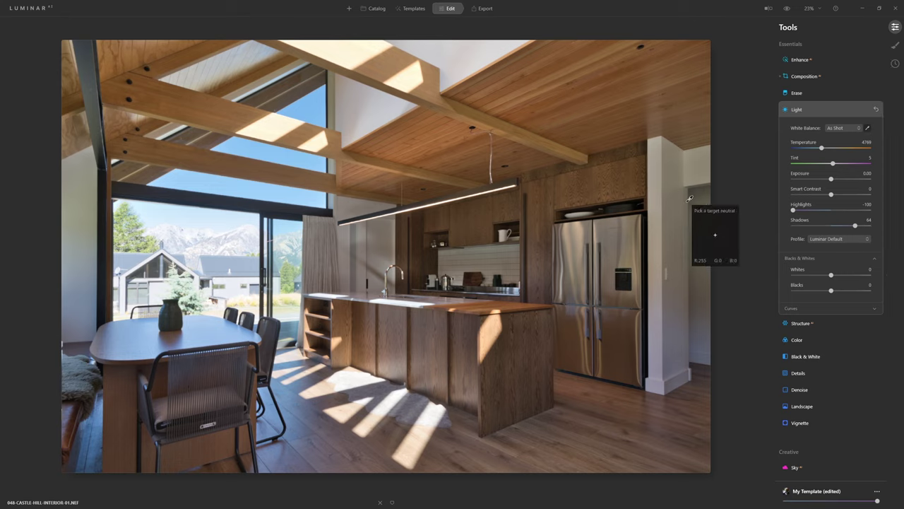
left_click(669, 250)
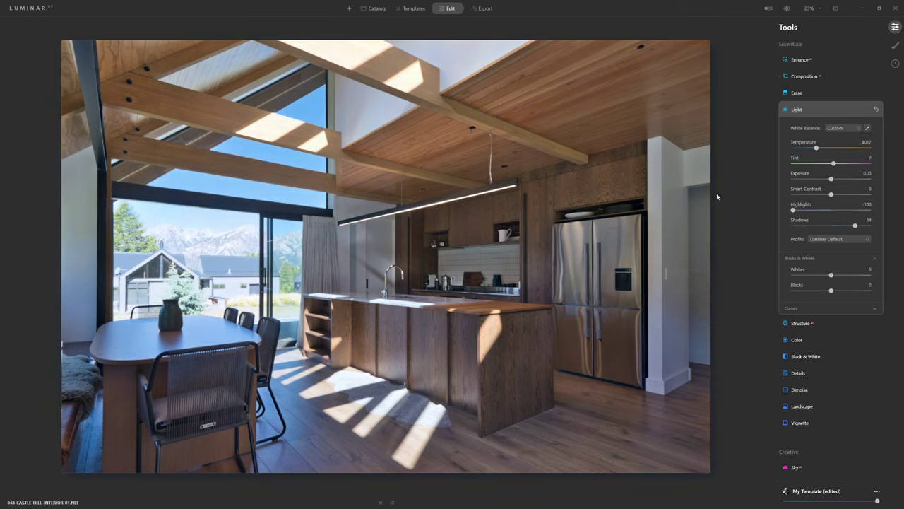
left_click(867, 128)
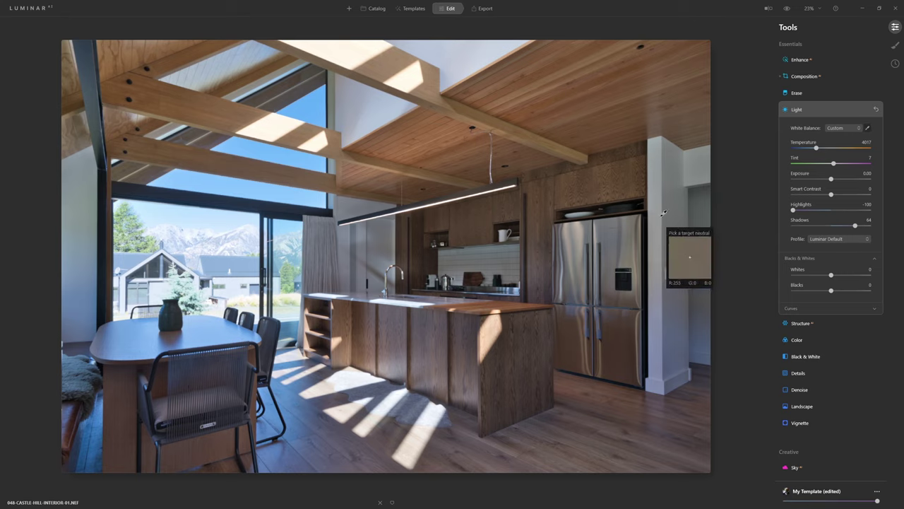
left_click(666, 187)
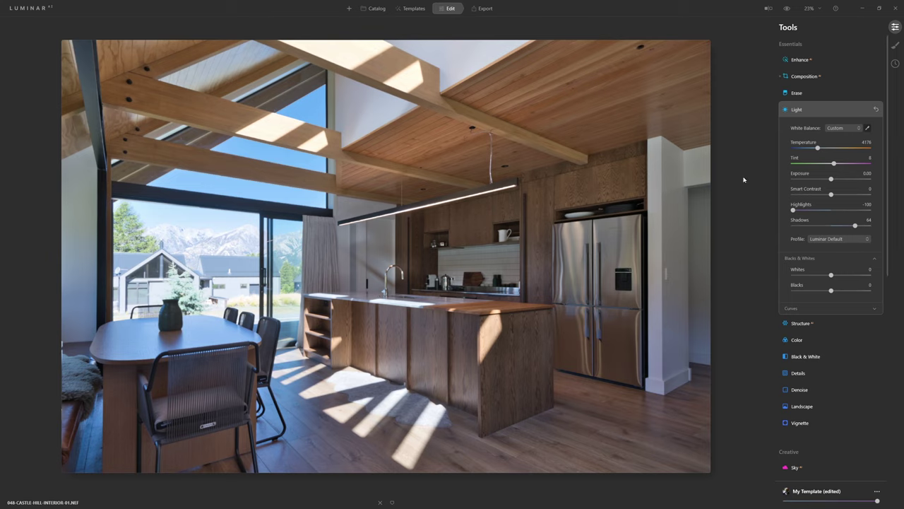
left_click(368, 102)
left_click_drag(822, 150, 825, 150)
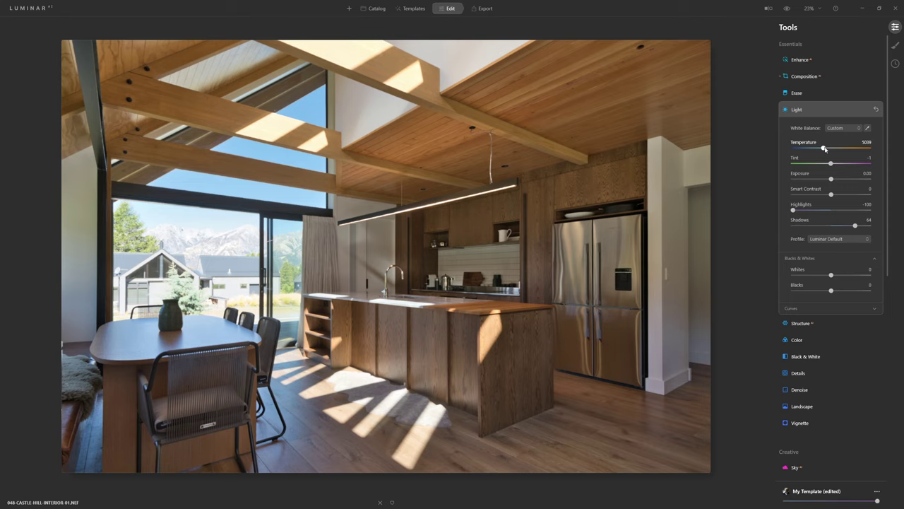
- Set the photo's camera profile to Camera Neutral
left_click(818, 241)
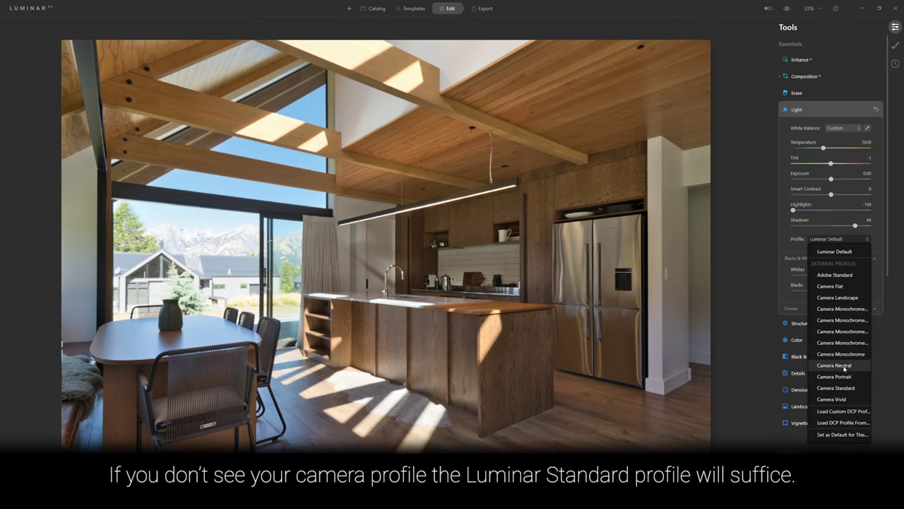
left_click(845, 365)
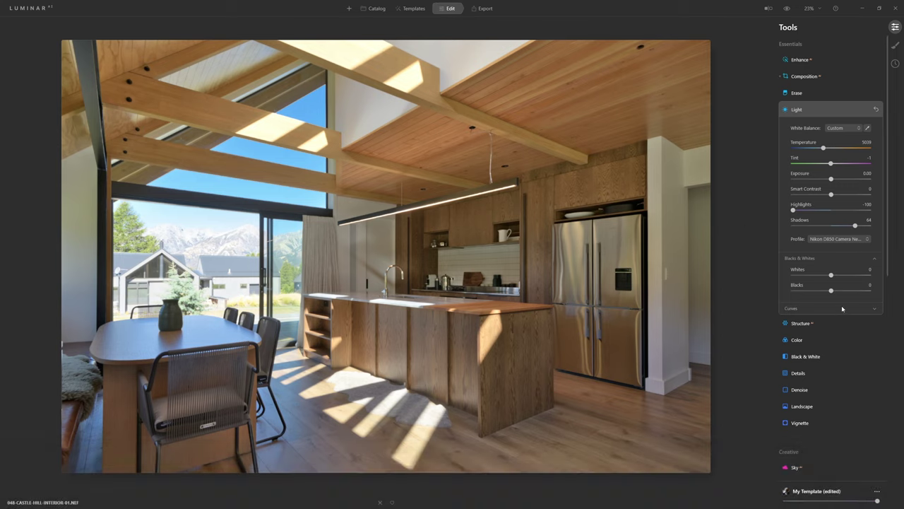
- Shape the tone curve with lowered shadows, raised midtones and an anchored highlight point, and set Blacks to -4
left_click(803, 309)
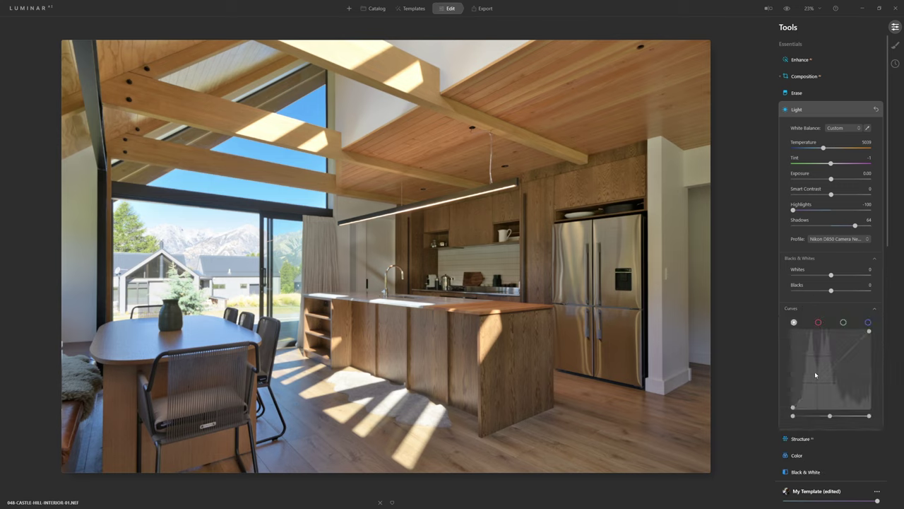
left_click_drag(808, 395, 802, 405)
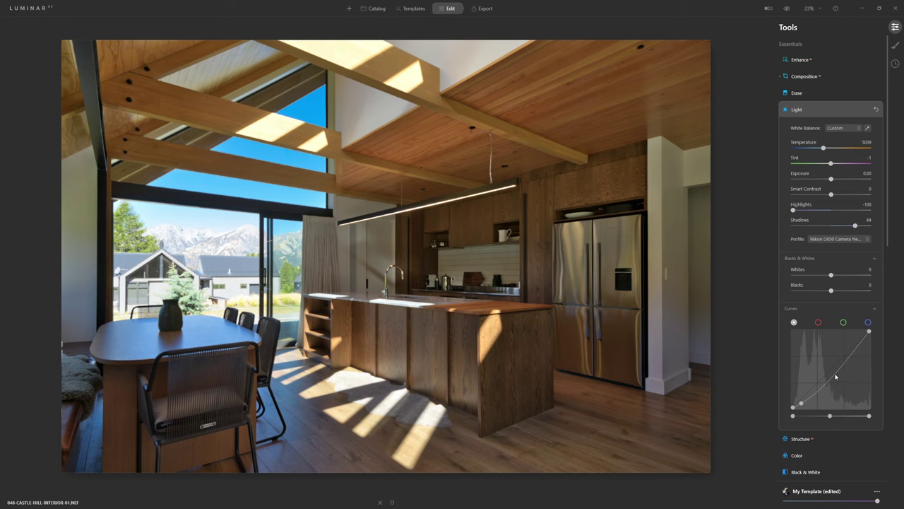
left_click_drag(835, 375, 830, 371)
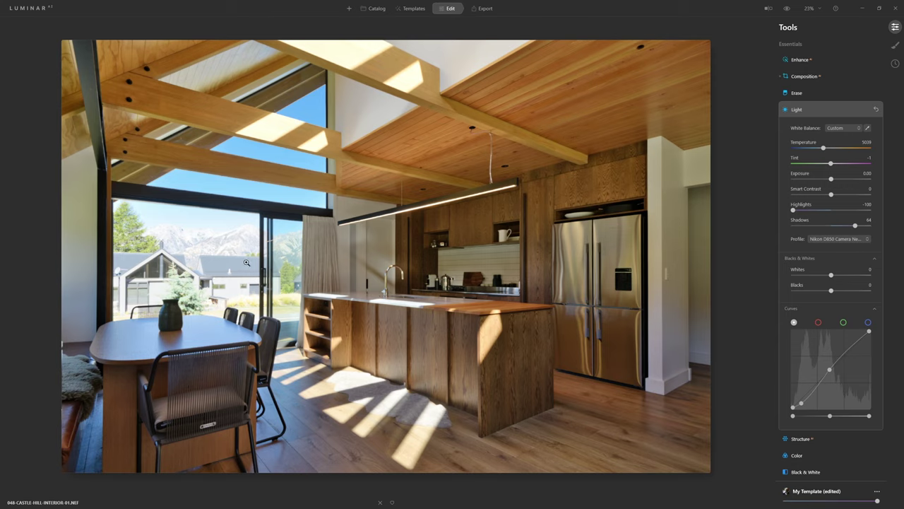
left_click(852, 347)
left_click_drag(852, 347, 854, 347)
left_click_drag(831, 290, 829, 290)
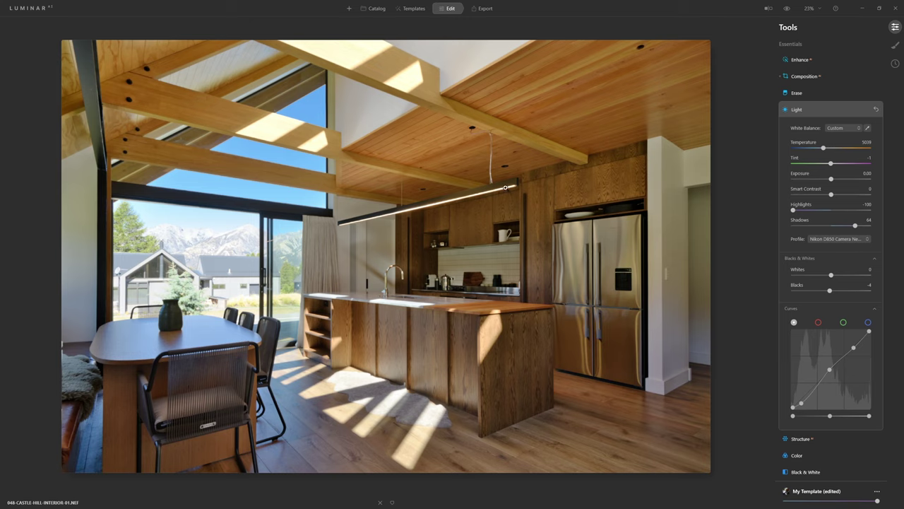
- Reduce the photo's overall Saturation to -9 and its Orange saturation to -17, and lower the Blue saturation as well
left_click(798, 458)
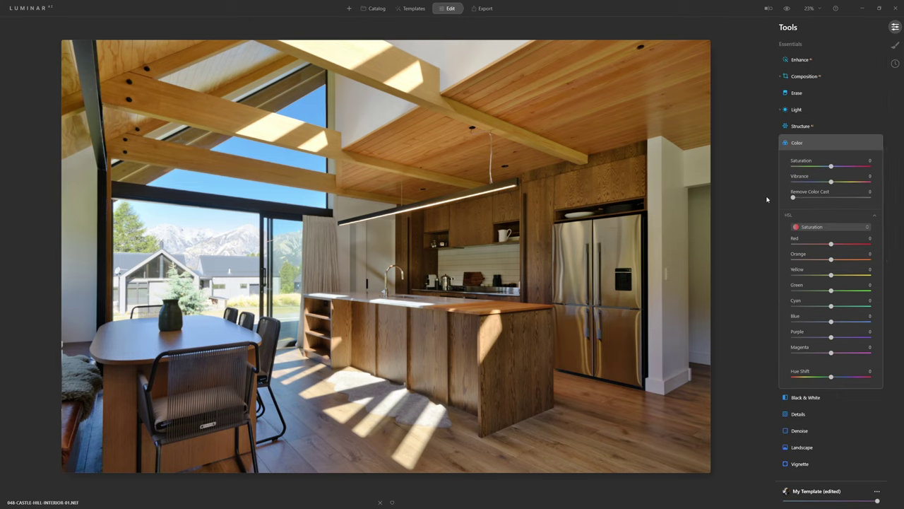
mouse_move(831, 167)
left_mouse_down()
mouse_move(793, 167)
mouse_move(828, 168)
left_mouse_up()
left_click_drag(831, 259, 826, 265)
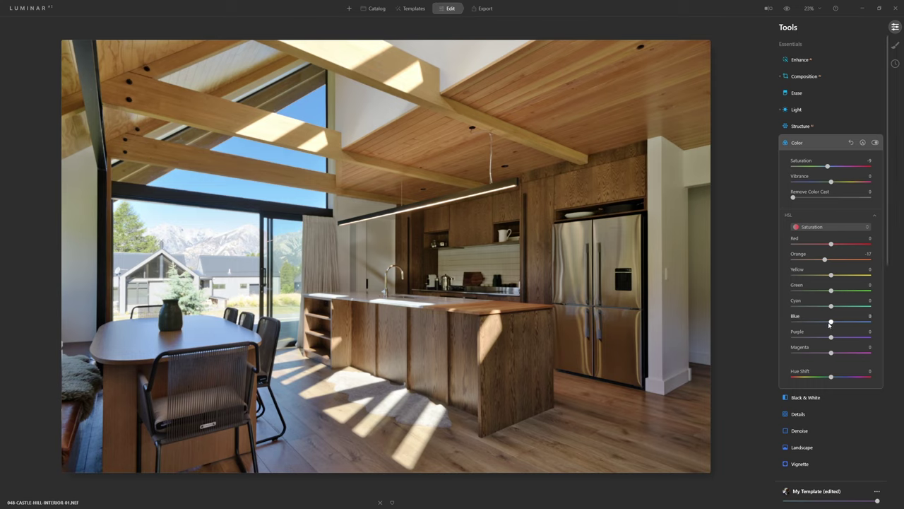
mouse_move(828, 323)
left_mouse_down()
mouse_move(804, 323)
mouse_move(822, 326)
left_mouse_up()
left_click(813, 146)
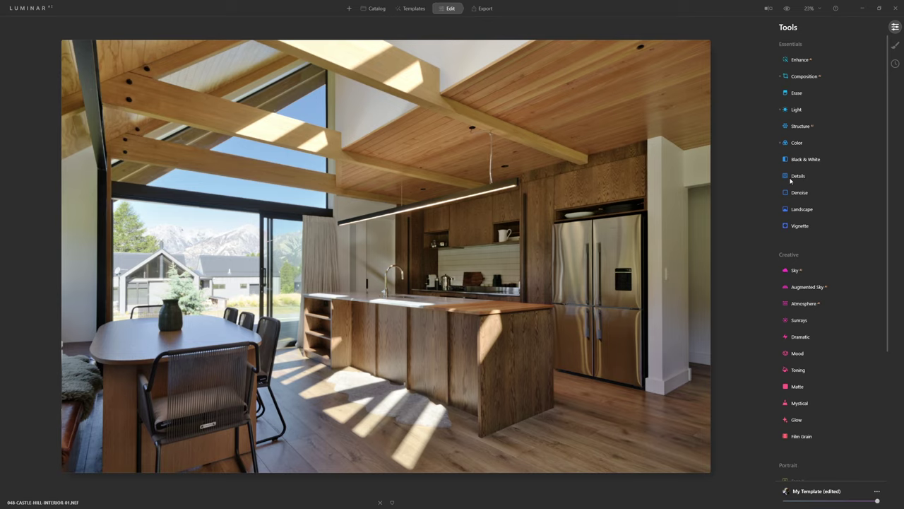
- Set Sharpen to 79 in Details, comparing the kitchen island and fridge at 100% with and without sharpening
left_click(792, 177)
left_click_drag(793, 255, 873, 256)
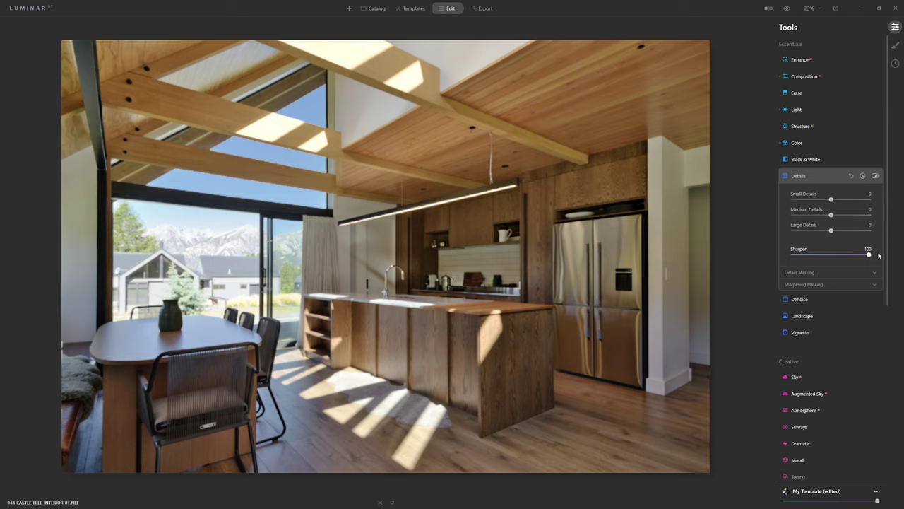
left_click(535, 305)
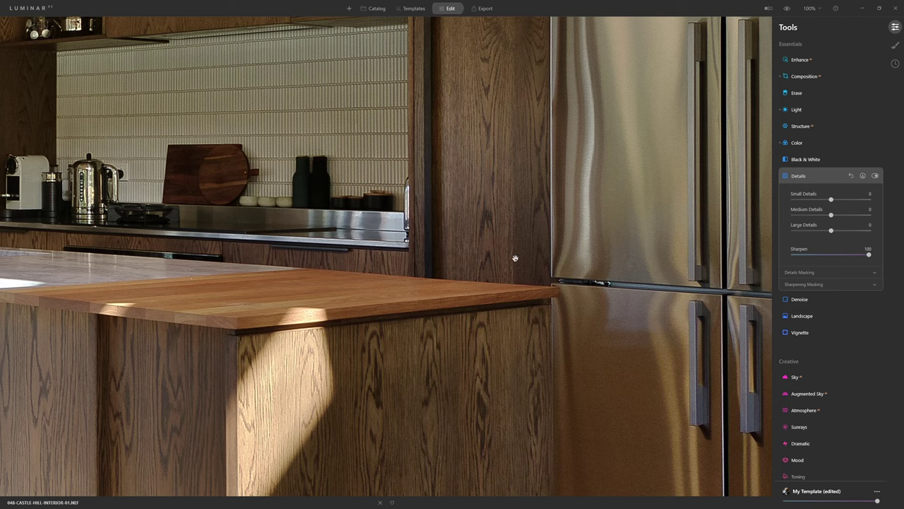
left_click(876, 175)
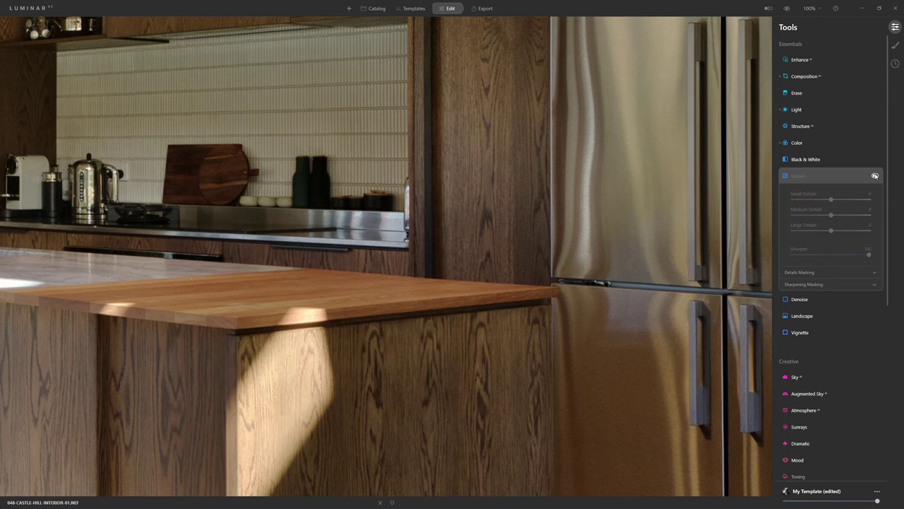
left_click(875, 175)
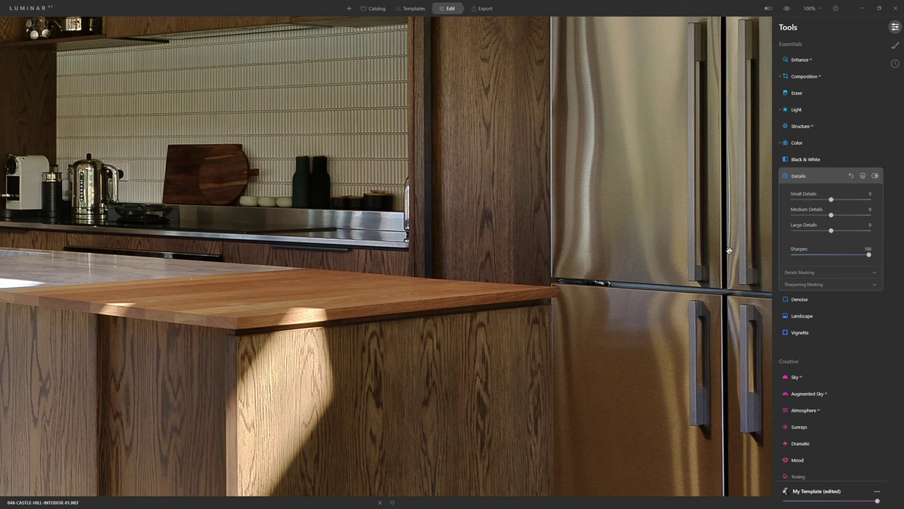
left_click_drag(869, 254, 853, 260)
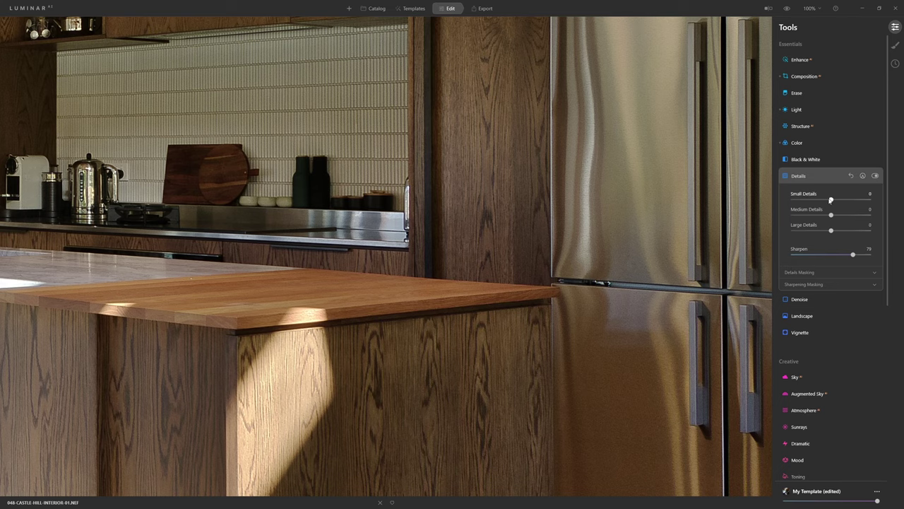
- Set Small, Medium and Large Details to 3 each, and compare the photo with and without the Details adjustments
left_click_drag(830, 200, 870, 200)
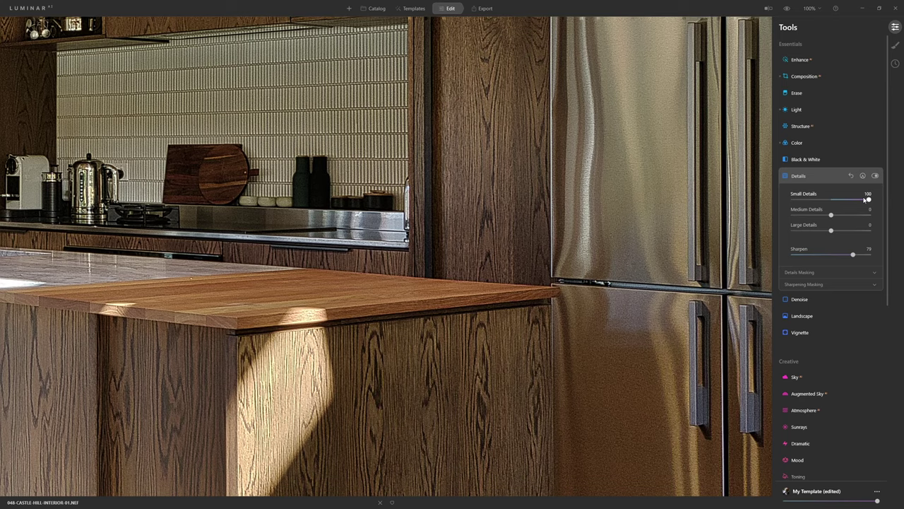
left_click_drag(866, 200, 831, 231)
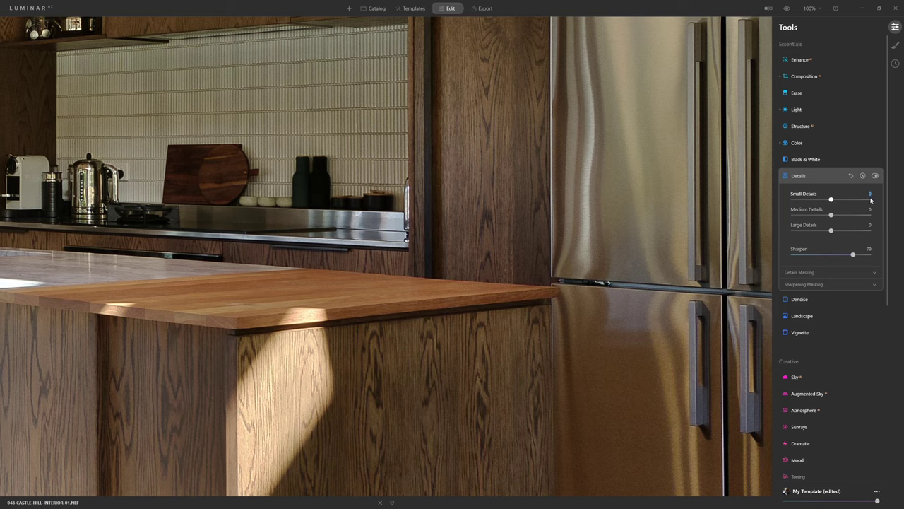
left_click(876, 176)
left_click(876, 175)
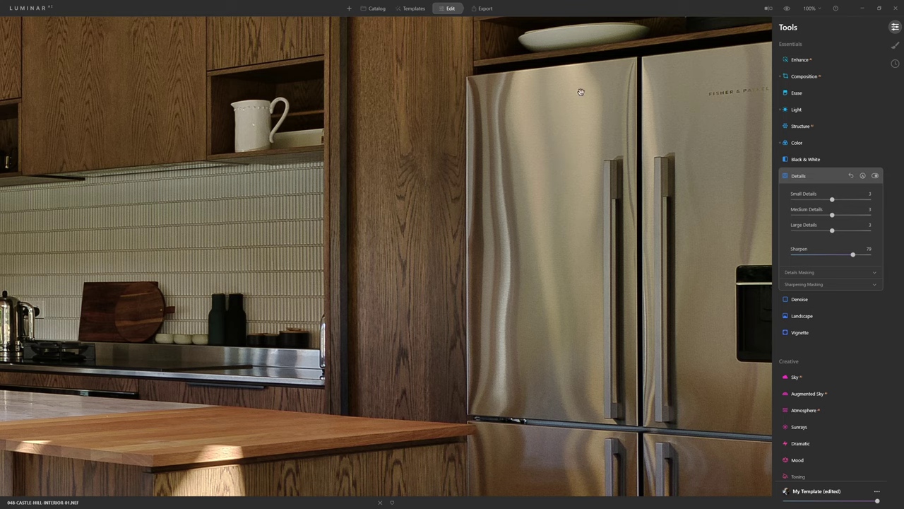
- Set Luminosity Denoise to 11 and compare the whole edited photo with the original
left_click(810, 299)
left_click_drag(794, 215, 810, 219)
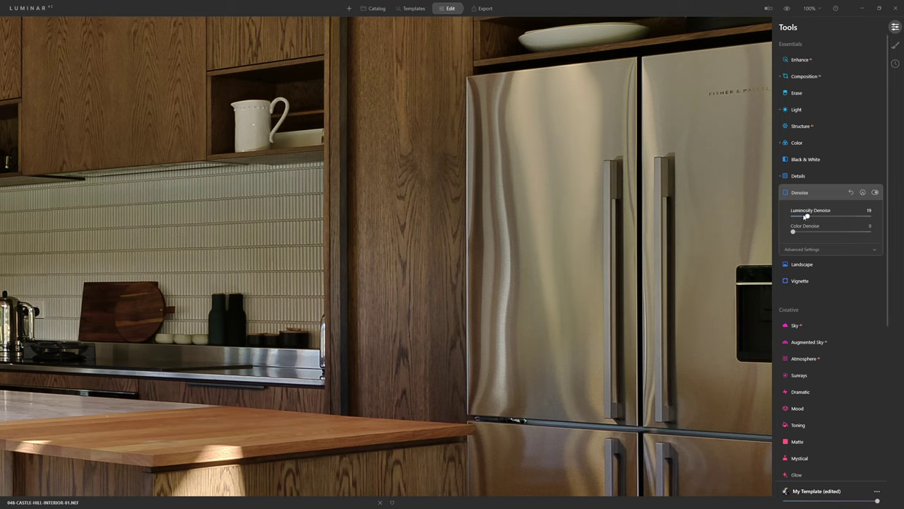
left_click_drag(808, 219, 802, 221)
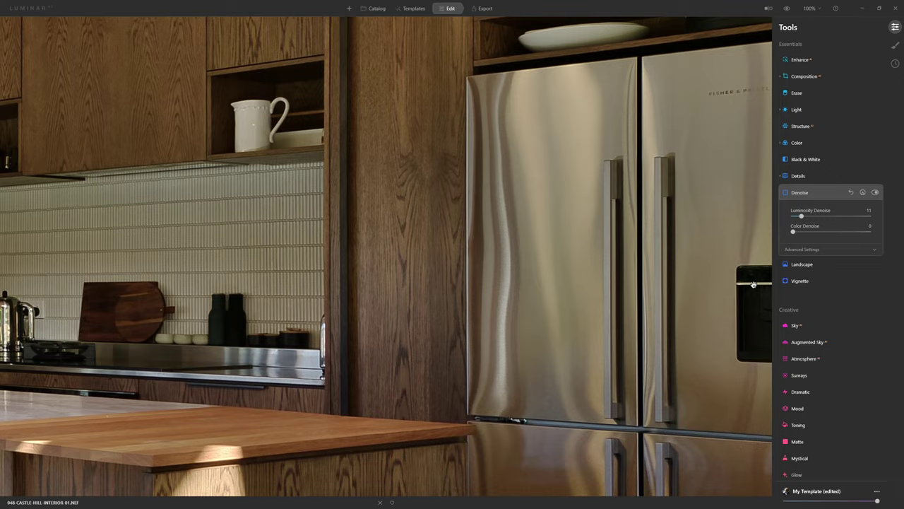
left_click(723, 274)
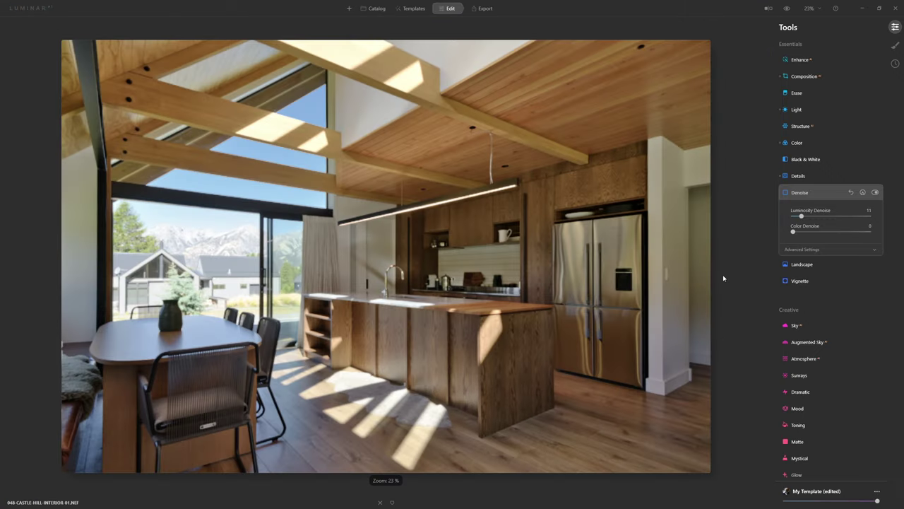
left_click(787, 10)
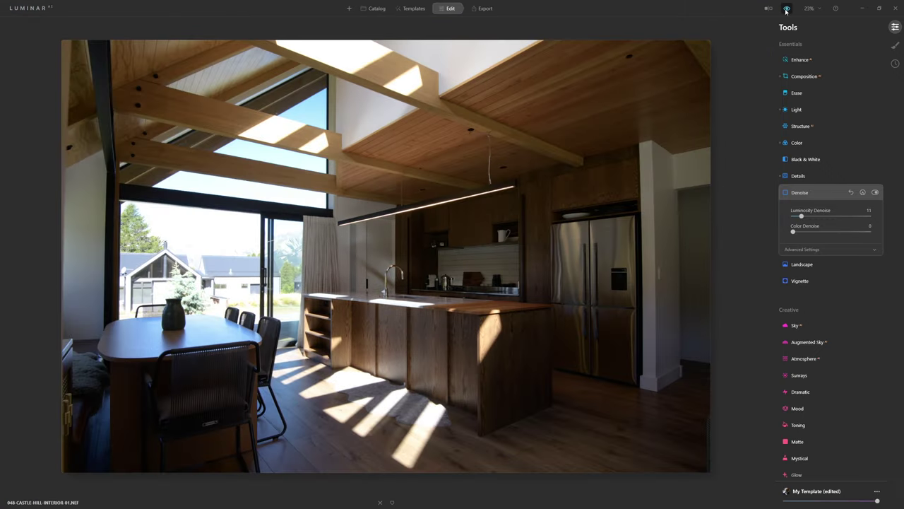
- Return to the edited version and set the Vertical 3D transform to -2 in Composition
left_click(786, 9)
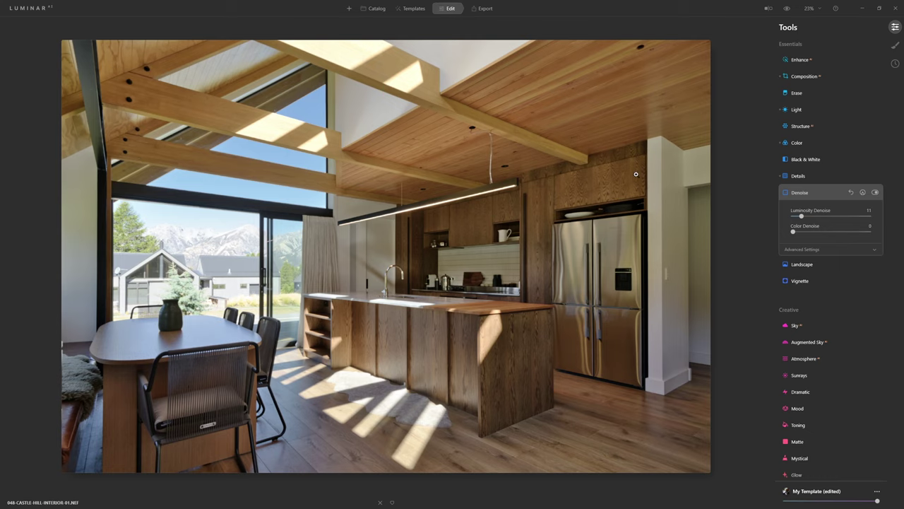
left_click(819, 76)
left_click_drag(831, 210, 831, 212)
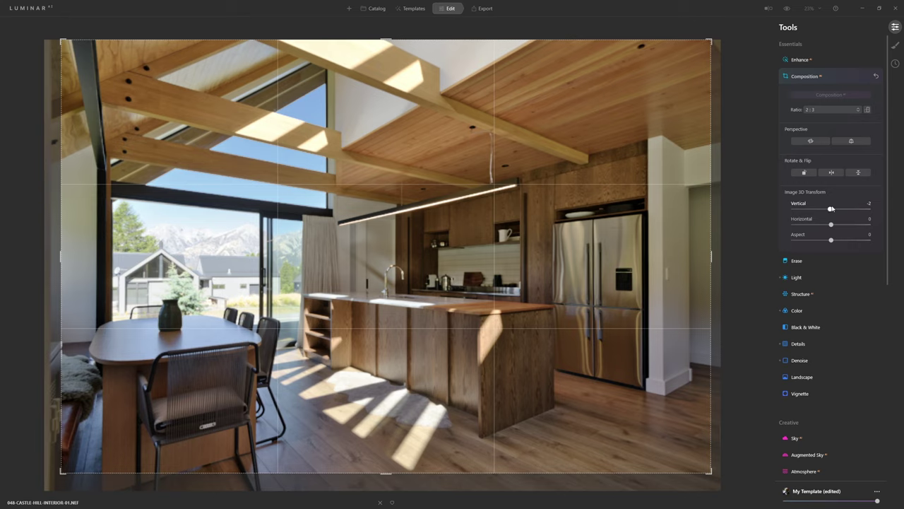
left_click(870, 204)
left_click(743, 157)
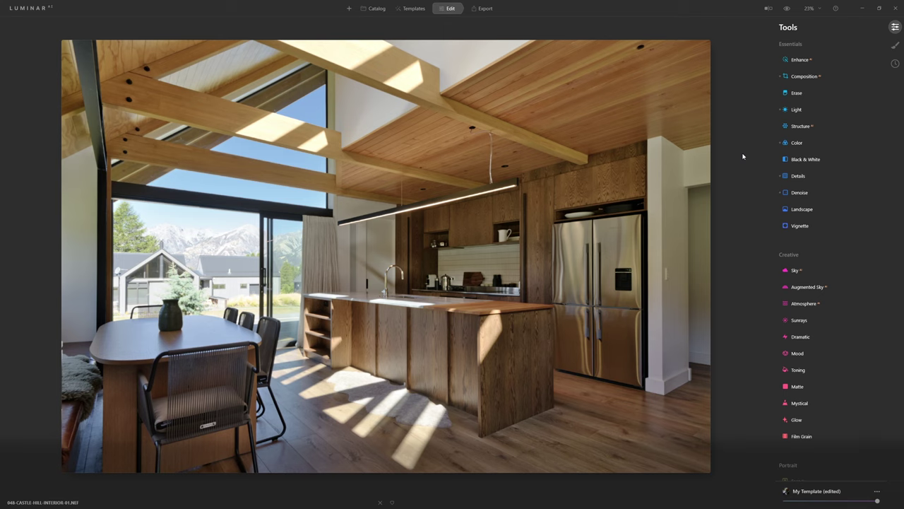
- Try Enhance's Accent at 100, compare the photo with and without it, and reset Accent to 0
left_click(801, 60)
mouse_move(795, 86)
left_mouse_down()
mouse_move(812, 88)
mouse_move(803, 88)
left_mouse_up()
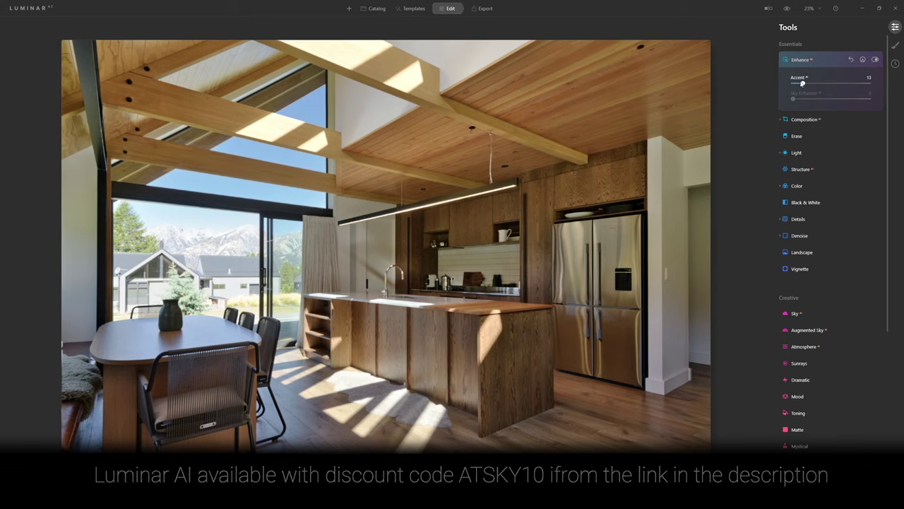
left_click_drag(804, 84, 869, 84)
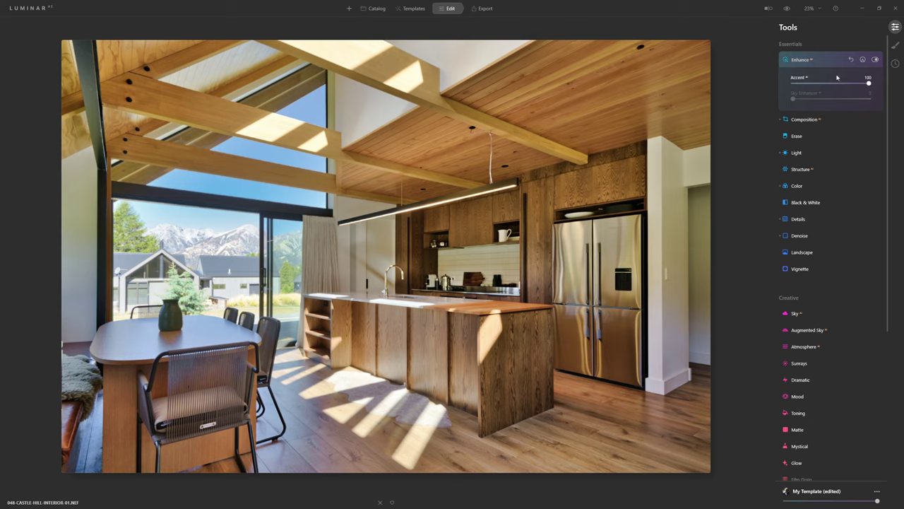
left_click(877, 61)
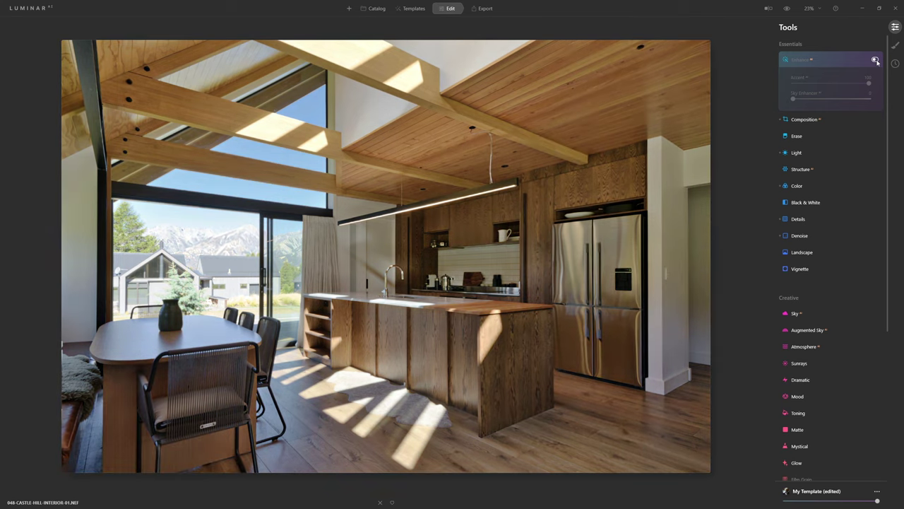
left_click(876, 61)
left_click_drag(870, 82, 792, 84)
- Set the Structure Amount to 13 after trying it at 100, and compare the photo with and without it
left_click(801, 170)
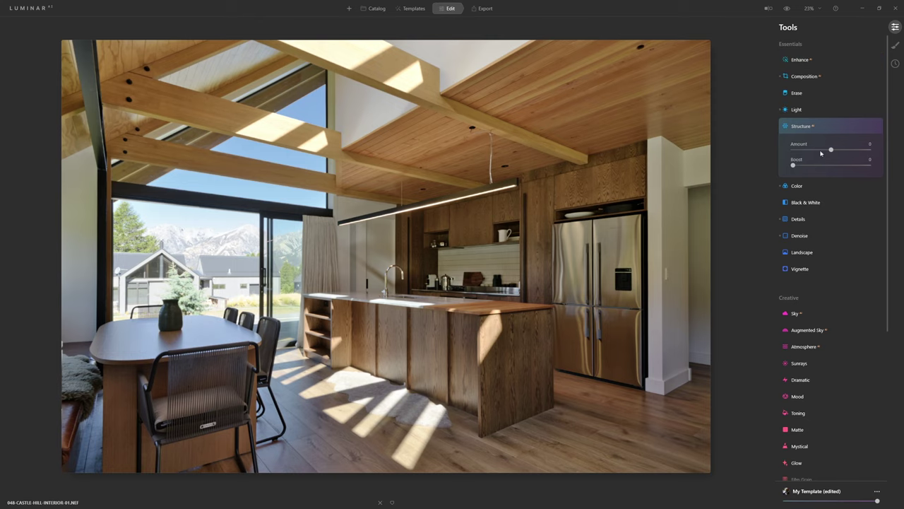
left_click_drag(831, 151, 883, 153)
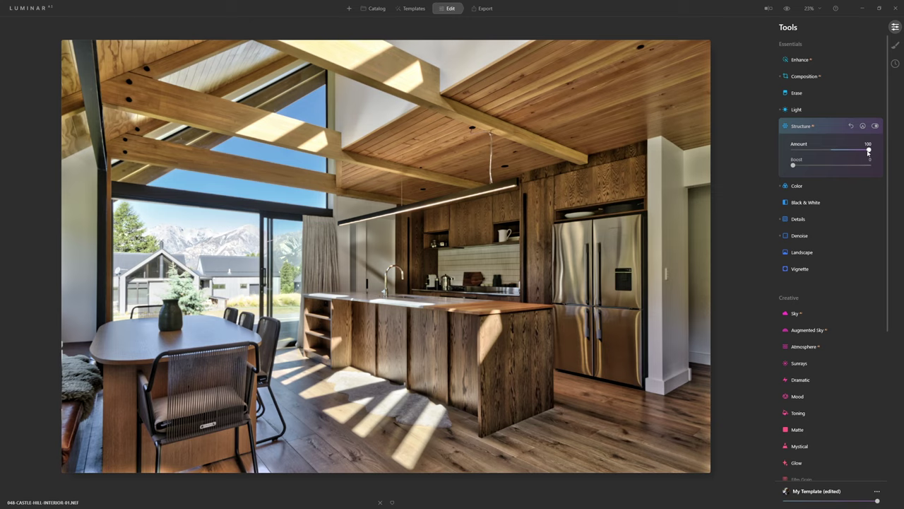
left_click_drag(870, 150, 840, 159)
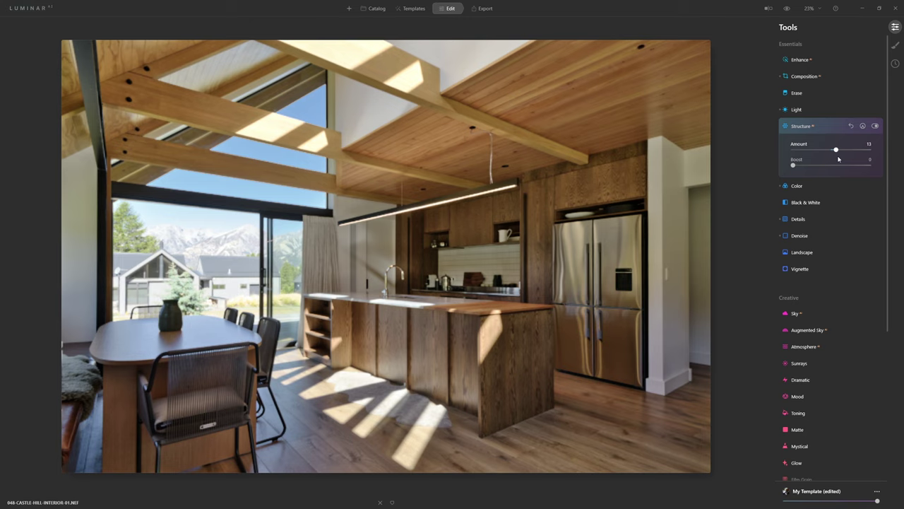
left_click(876, 127)
left_click(876, 126)
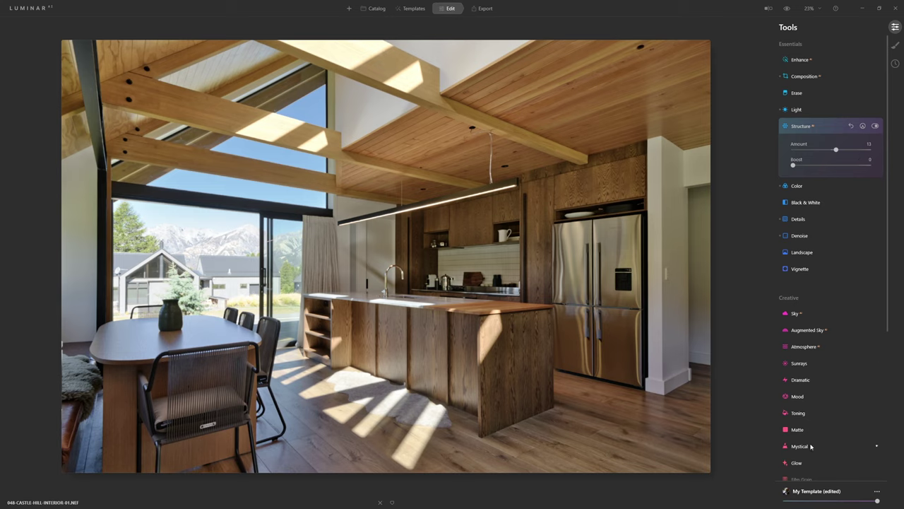
- Set the Mystical Amount to 7, compare the photo with and without the effect, and compare the whole edit with the original
scroll(798, 441, "down", 1)
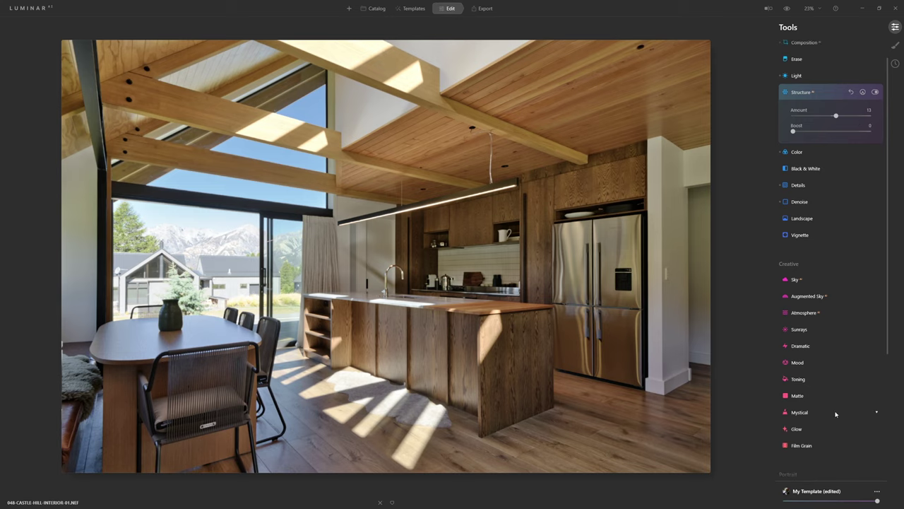
left_click(796, 413)
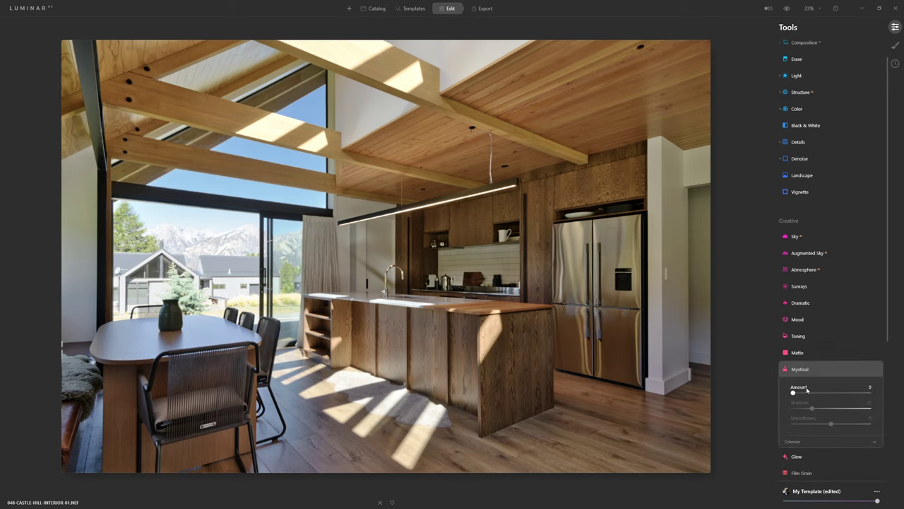
left_click_drag(794, 394, 869, 393)
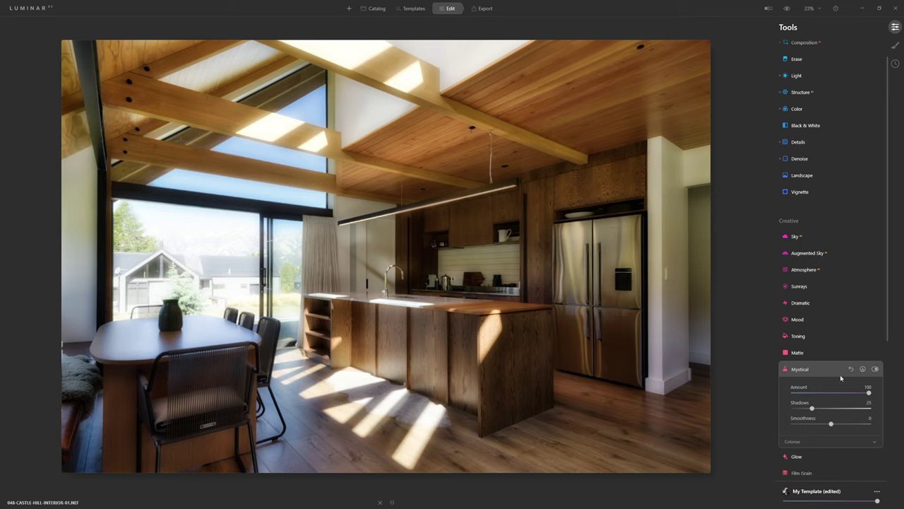
left_click_drag(869, 395, 801, 388)
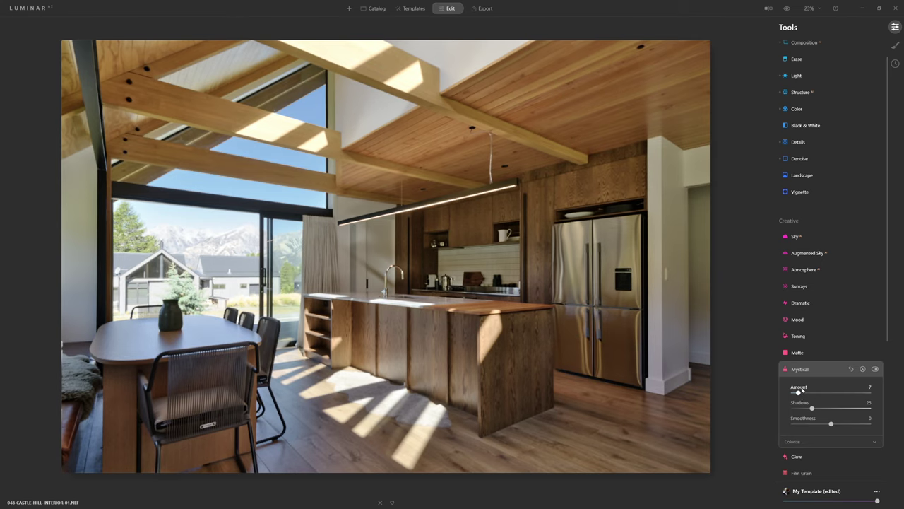
left_click(876, 369)
left_click(876, 369)
left_click(876, 368)
left_click(876, 369)
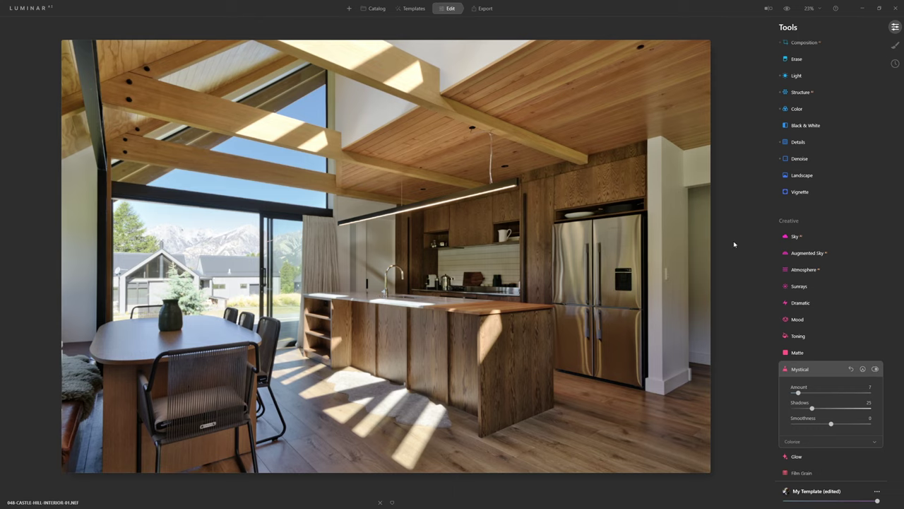
left_click(789, 9)
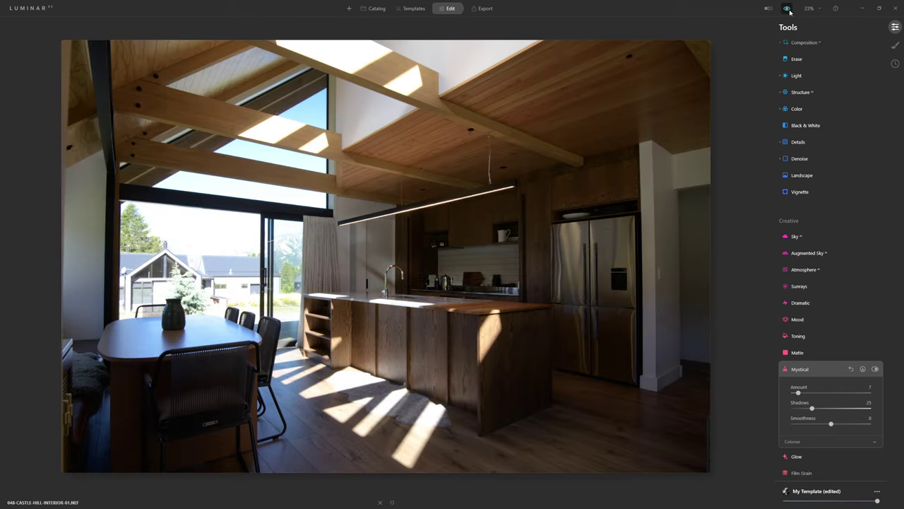
left_click(789, 10)
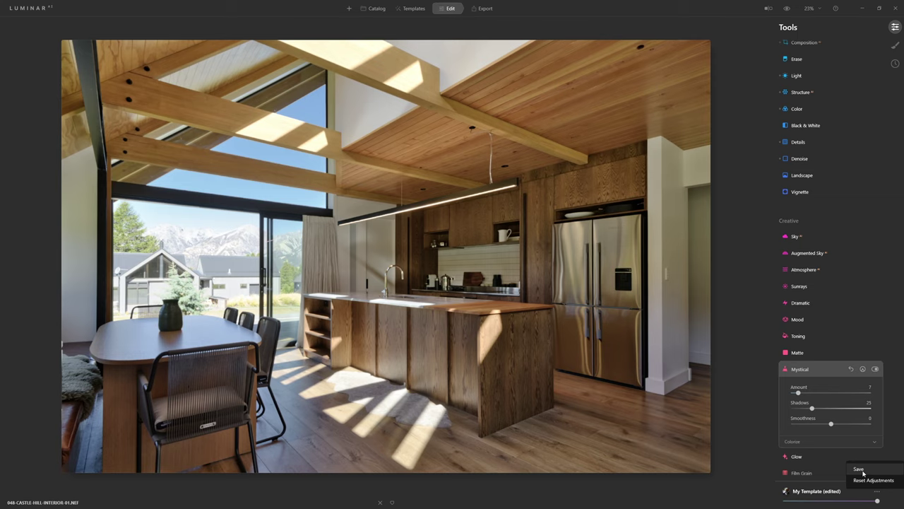
left_click(786, 8)
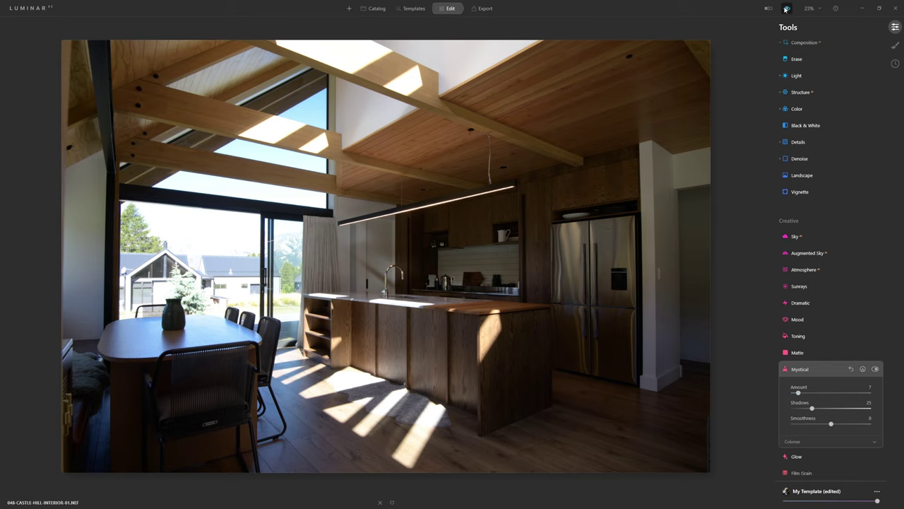
left_click(787, 8)
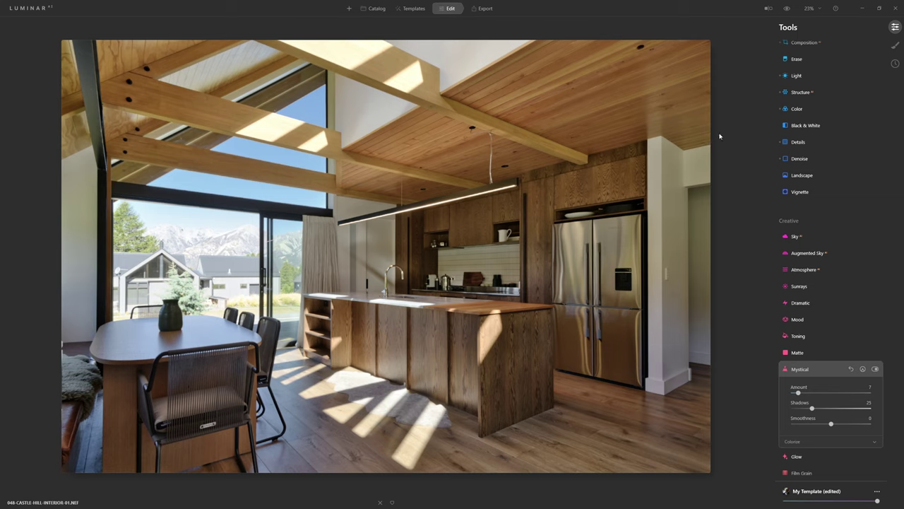
- Add a Basic local mask with Exposure 0.79 and Saturation -59
left_click(895, 45)
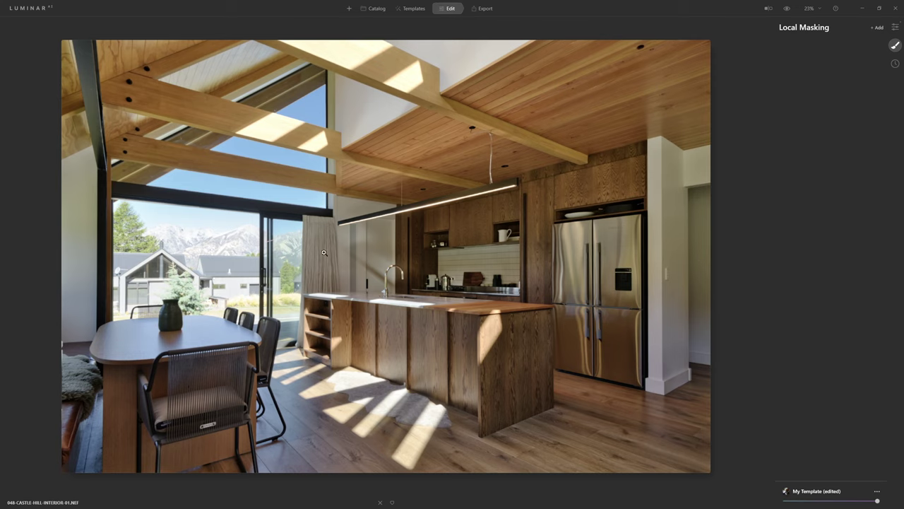
left_click(883, 29)
left_click(870, 42)
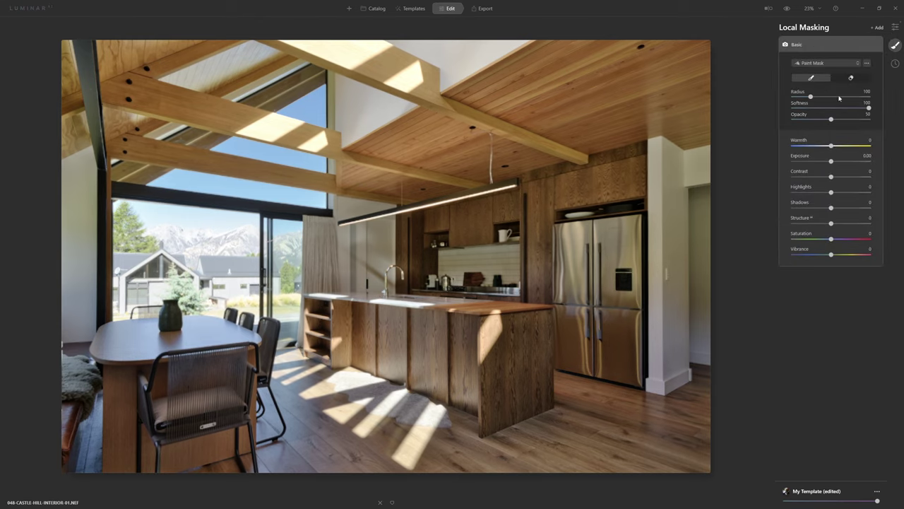
left_click_drag(831, 162, 838, 163)
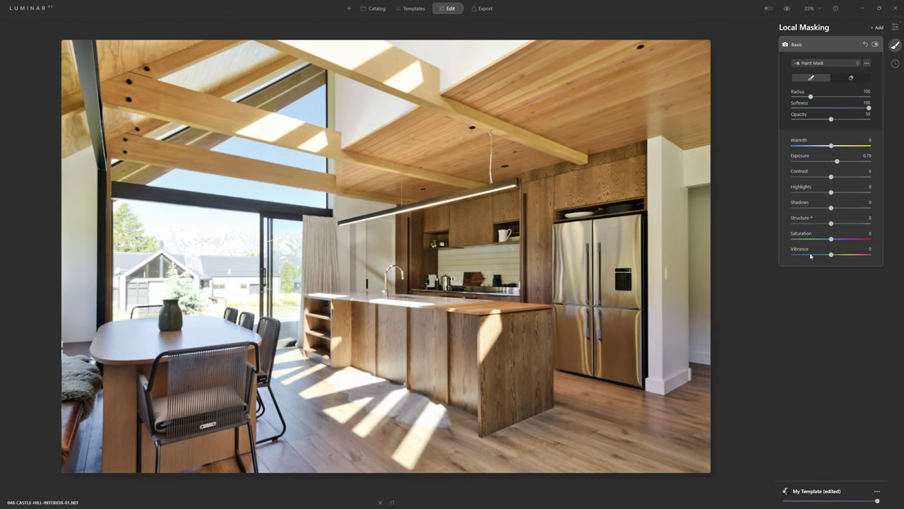
left_click_drag(831, 239, 816, 243)
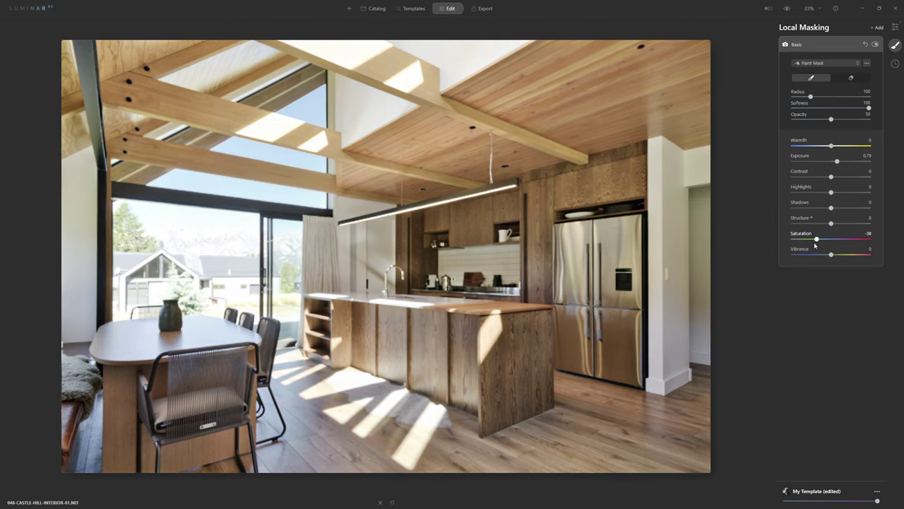
mouse_move(804, 247)
left_mouse_down()
mouse_move(786, 250)
mouse_move(808, 246)
left_mouse_up()
left_click_drag(808, 243, 807, 242)
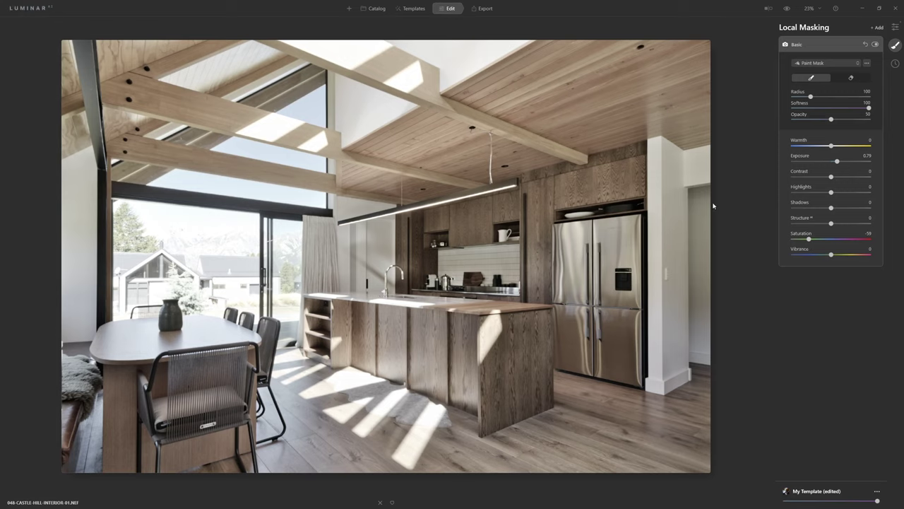
- Paint the mask over the white walls beside the fridge with an enlarged brush, and compare with and without the mask
key("bracketright")
key("bracketright")
key("bracketright")
key("bracketright")
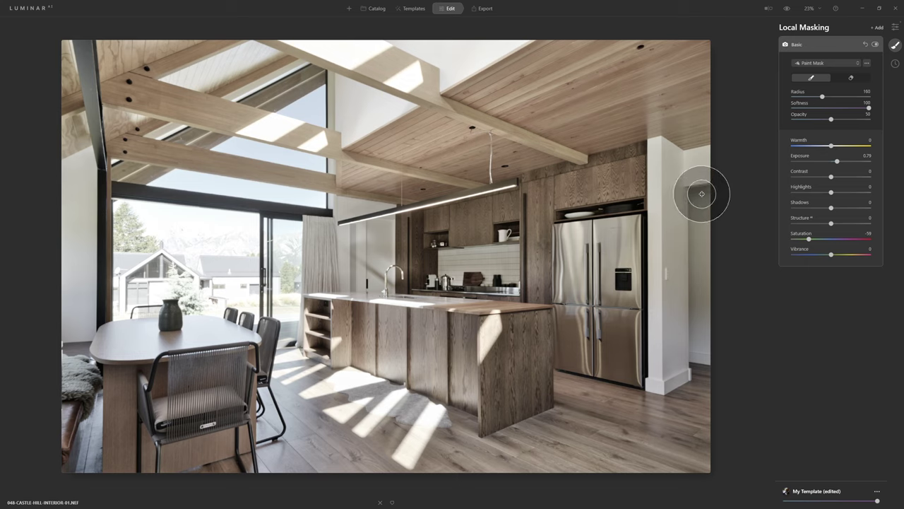
mouse_move(702, 193)
left_mouse_down()
mouse_move(701, 330)
mouse_move(690, 185)
mouse_move(711, 182)
mouse_move(711, 318)
mouse_move(686, 337)
left_mouse_up()
mouse_move(695, 226)
left_mouse_down()
mouse_move(705, 316)
mouse_move(693, 190)
mouse_move(663, 158)
mouse_move(684, 222)
mouse_move(683, 310)
mouse_move(668, 359)
mouse_move(719, 228)
left_mouse_up()
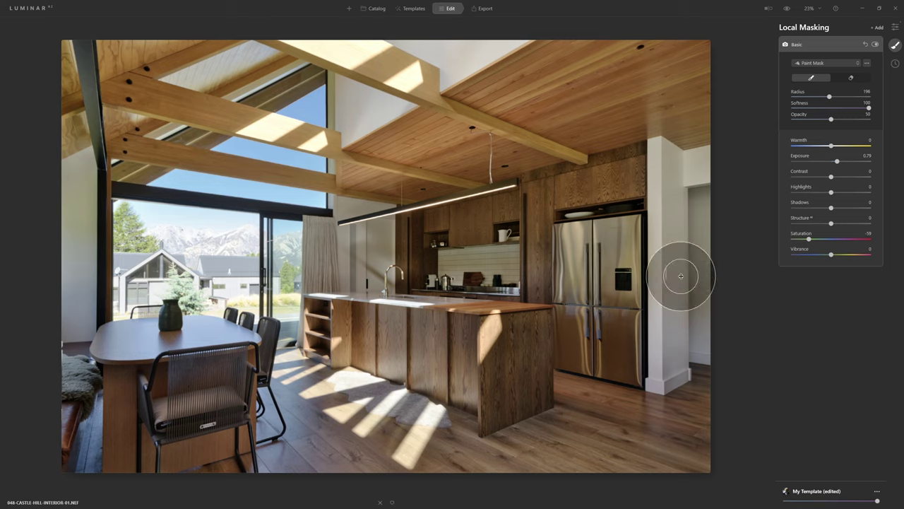
left_click(876, 45)
left_click(875, 45)
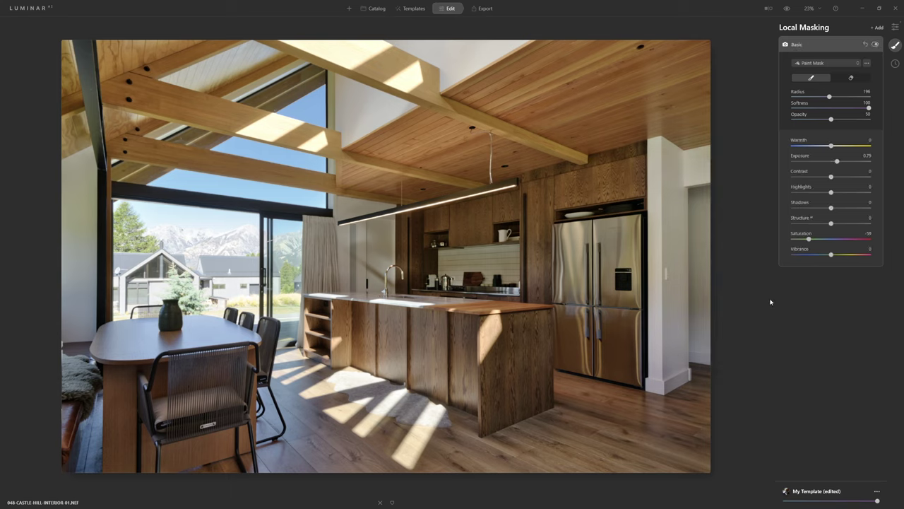
- Reduce the brush radius to 136 and paint the white wall beside the window and the pale wall between curtain and kitchen
key("bracketleft")
key("bracketleft")
key("bracketleft")
key("bracketleft")
key("bracketleft")
key("bracketleft")
mouse_move(78, 179)
left_mouse_down()
mouse_move(63, 307)
mouse_move(73, 250)
mouse_move(68, 194)
left_mouse_up()
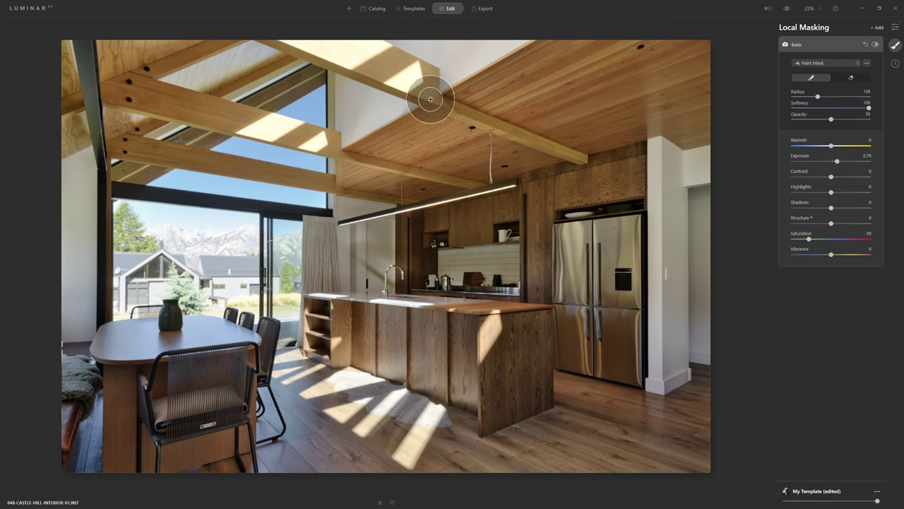
mouse_move(375, 229)
left_mouse_down()
mouse_move(366, 274)
mouse_move(360, 243)
mouse_move(370, 242)
left_mouse_up()
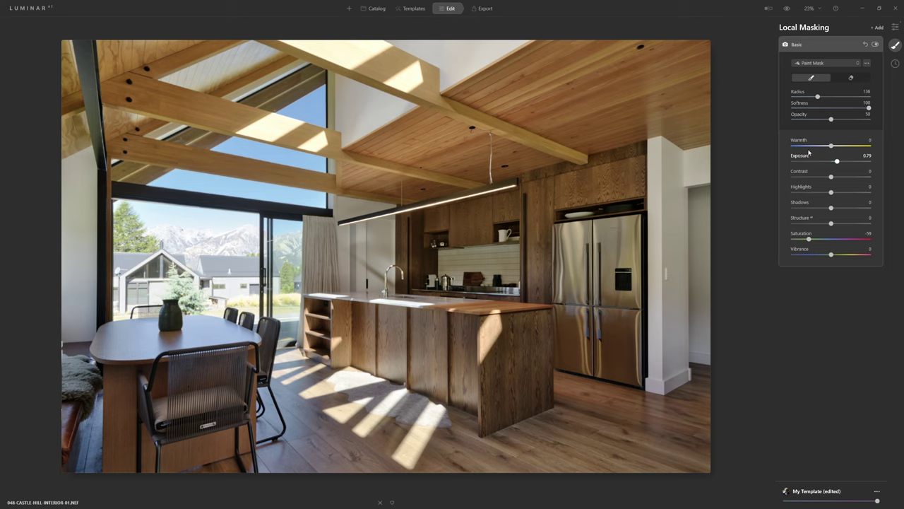
- Add a second Basic local mask with Exposure -0.33, Highlights -15 and Structure 56, and preview the photo with and without it
left_click(876, 45)
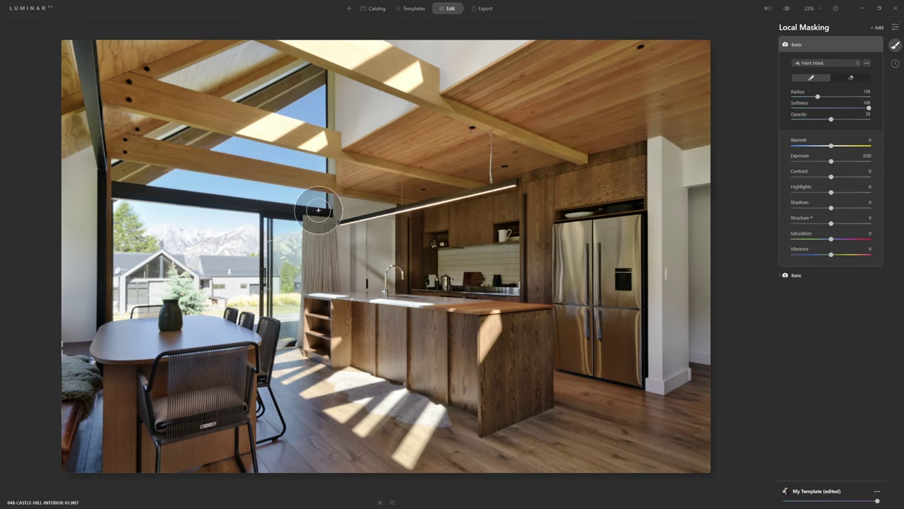
mouse_move(833, 162)
left_mouse_down()
mouse_move(845, 177)
mouse_move(831, 177)
left_mouse_up()
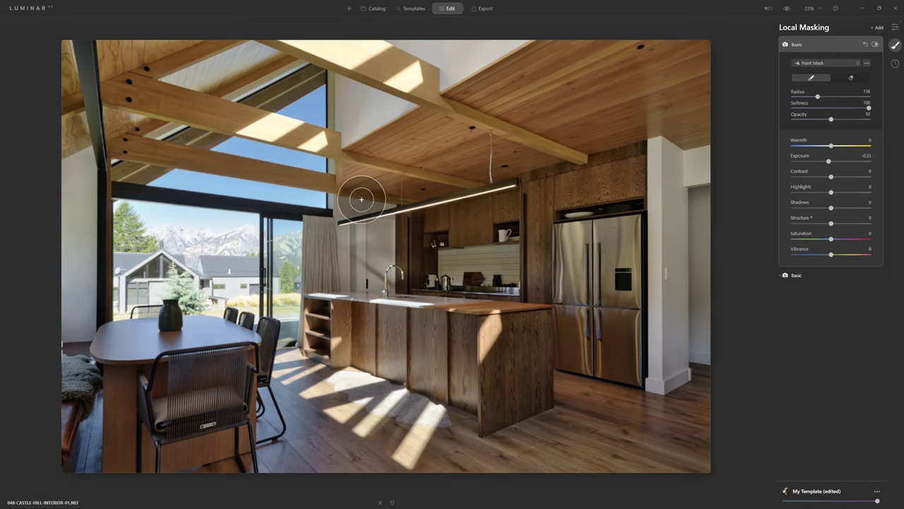
left_click_drag(831, 193, 850, 226)
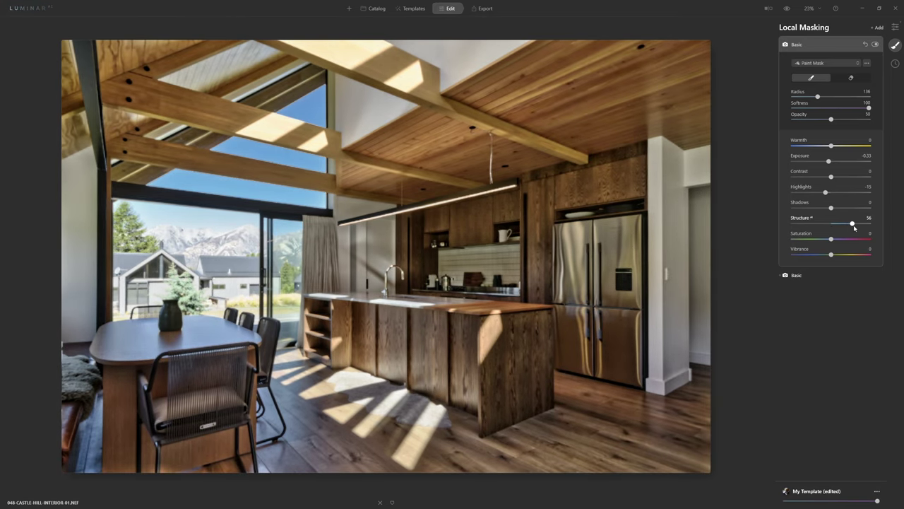
left_click(875, 45)
left_click(875, 45)
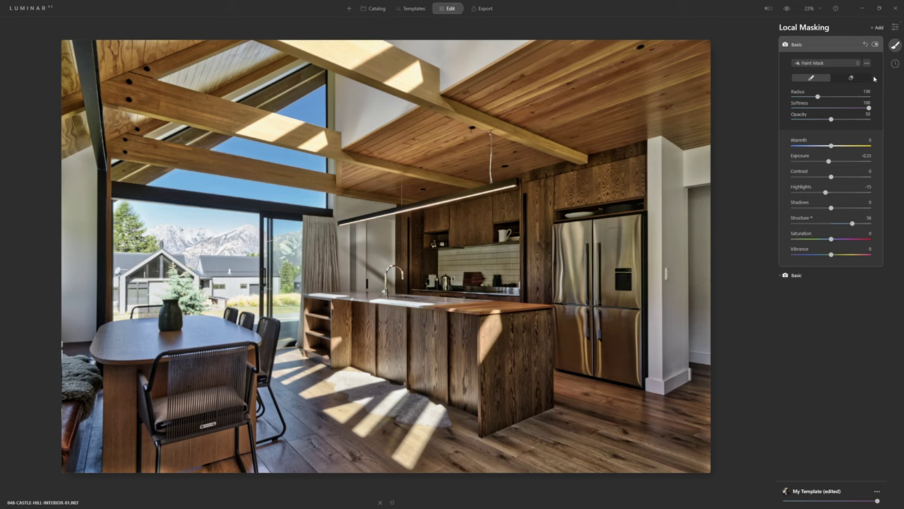
- Set the brush opacity to 33, paint the mask over the mountains outside the window, and hide the mask's effect for comparison
left_click_drag(832, 119, 819, 121)
mouse_move(219, 234)
left_mouse_down()
mouse_move(131, 224)
mouse_move(142, 299)
mouse_move(151, 233)
mouse_move(262, 242)
mouse_move(252, 238)
mouse_move(237, 275)
mouse_move(179, 288)
mouse_move(153, 281)
mouse_move(187, 248)
mouse_move(121, 229)
mouse_move(159, 284)
mouse_move(149, 237)
mouse_move(209, 253)
mouse_move(150, 246)
mouse_move(183, 280)
mouse_move(134, 303)
mouse_move(137, 235)
mouse_move(229, 243)
left_mouse_up()
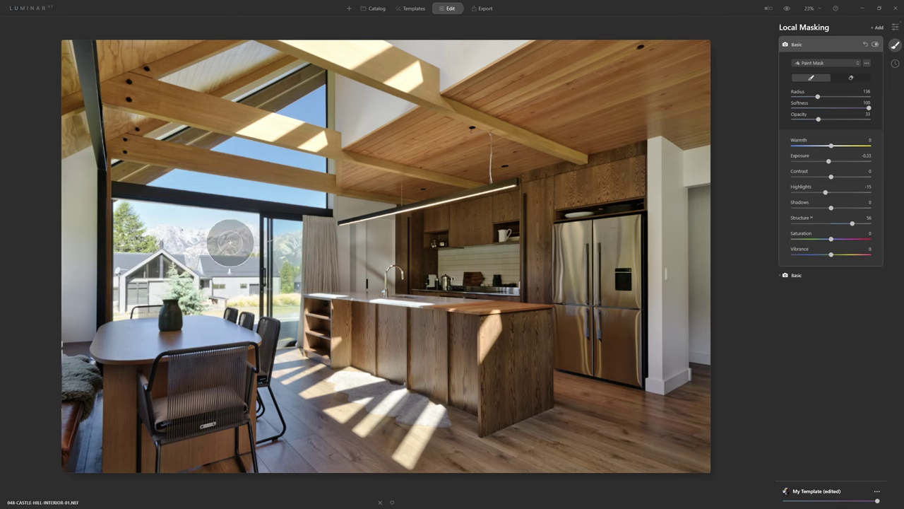
left_click(875, 45)
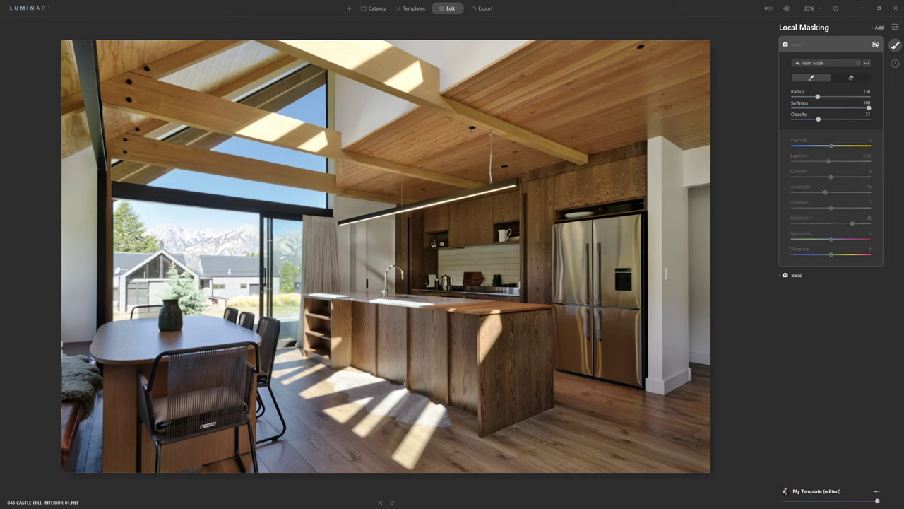
- Turn the mask's effect back on, paint it over the sunlit floor and bright ceiling beams, and compare the photo with the unedited original
left_click(875, 44)
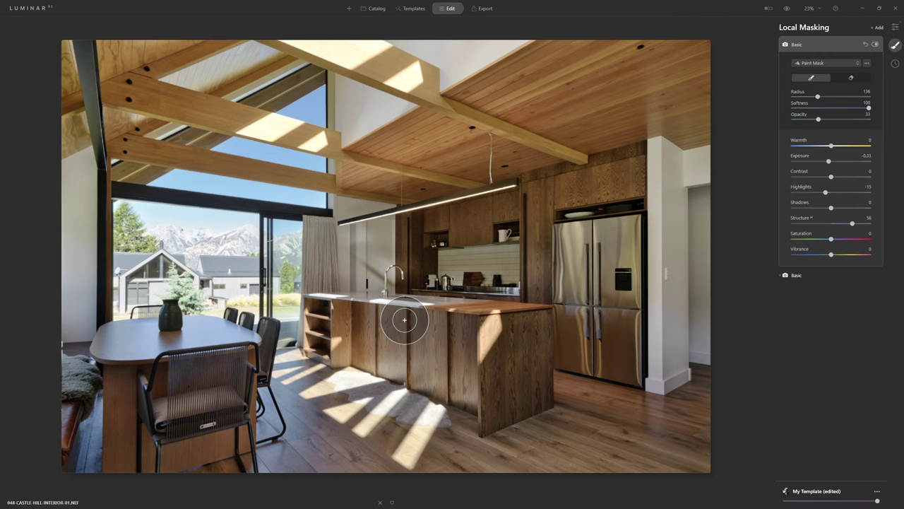
mouse_move(313, 384)
left_mouse_down()
mouse_move(363, 371)
mouse_move(394, 404)
mouse_move(397, 392)
mouse_move(347, 406)
mouse_move(361, 426)
mouse_move(397, 396)
mouse_move(435, 414)
mouse_move(408, 468)
left_mouse_up()
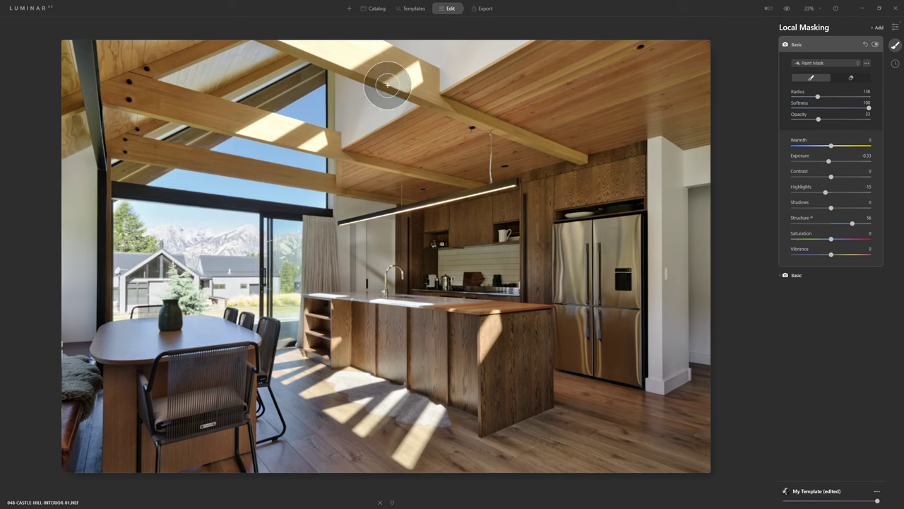
left_click_drag(325, 48, 315, 51)
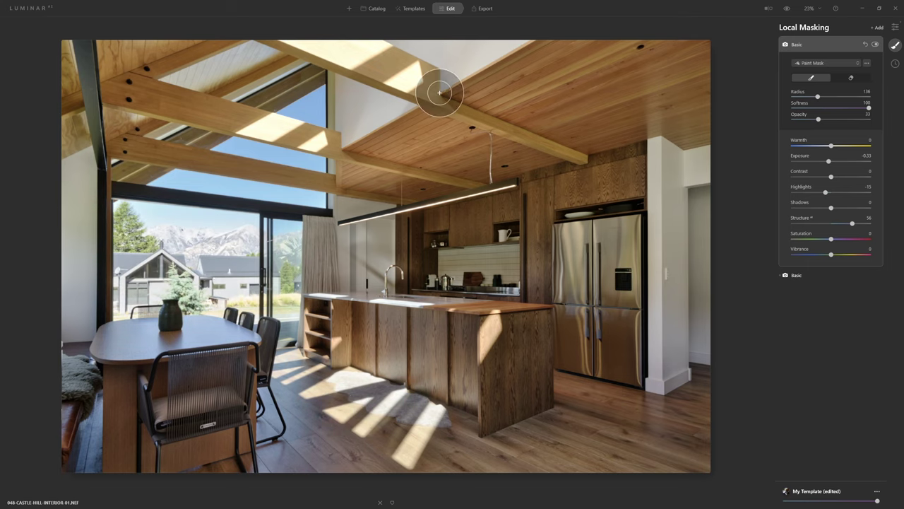
mouse_move(397, 75)
left_mouse_down()
mouse_move(310, 42)
mouse_move(363, 39)
left_mouse_up()
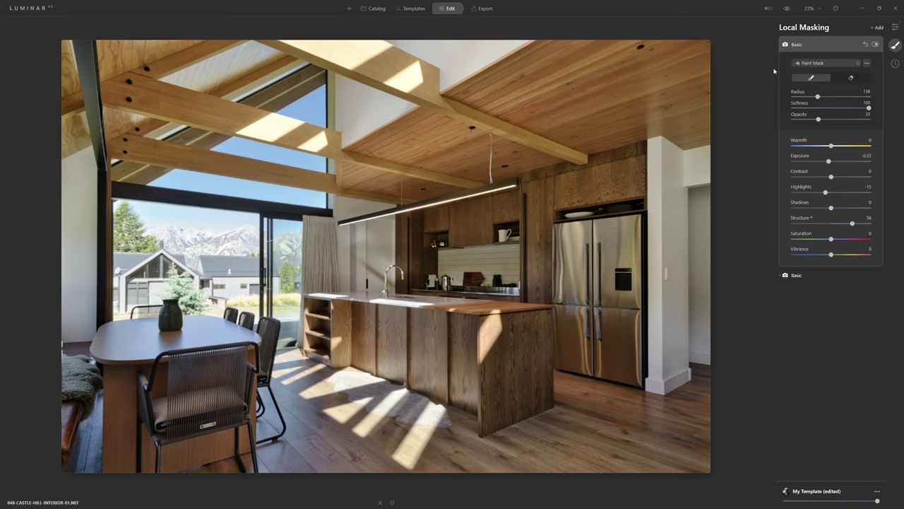
left_click(785, 10)
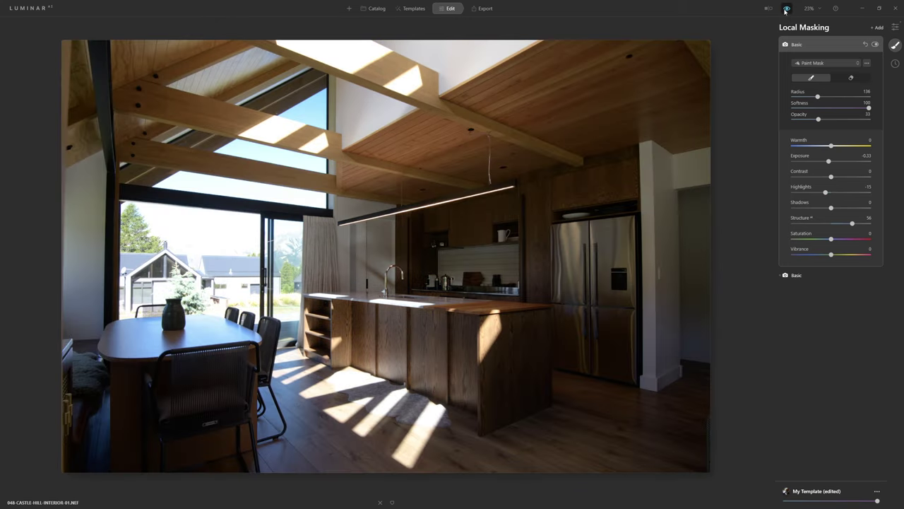
left_click(786, 10)
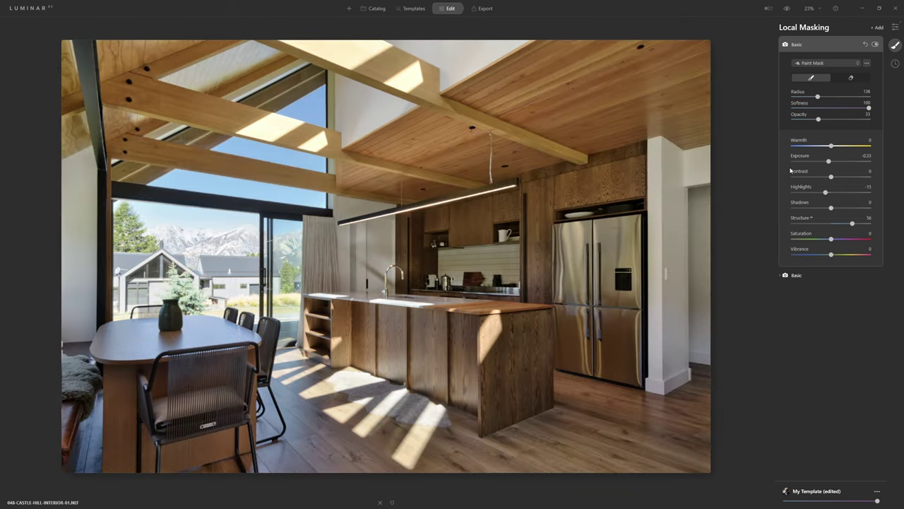